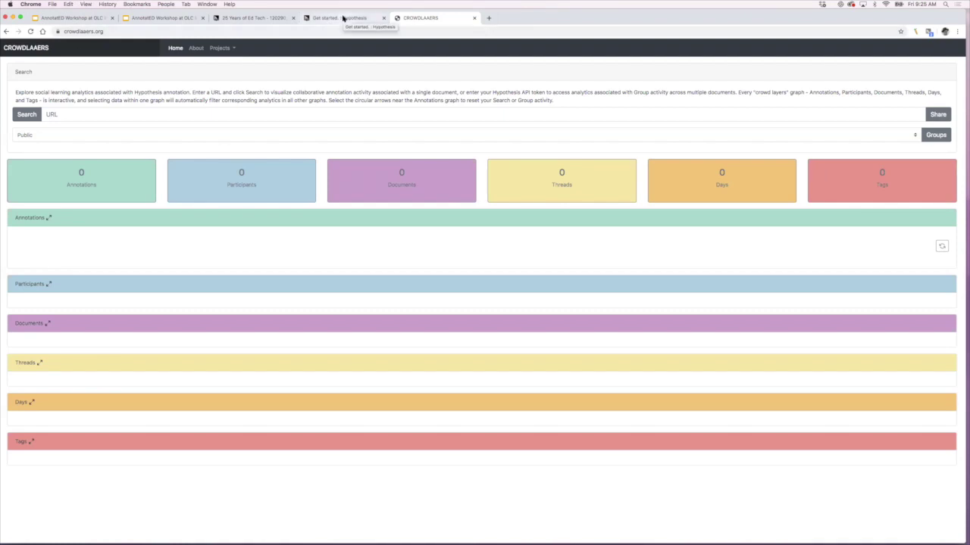
Step: Refresh the PDF's Hypothesis sidebar with the latest annotations, then return to the CrowdLaaers page
click(249, 17)
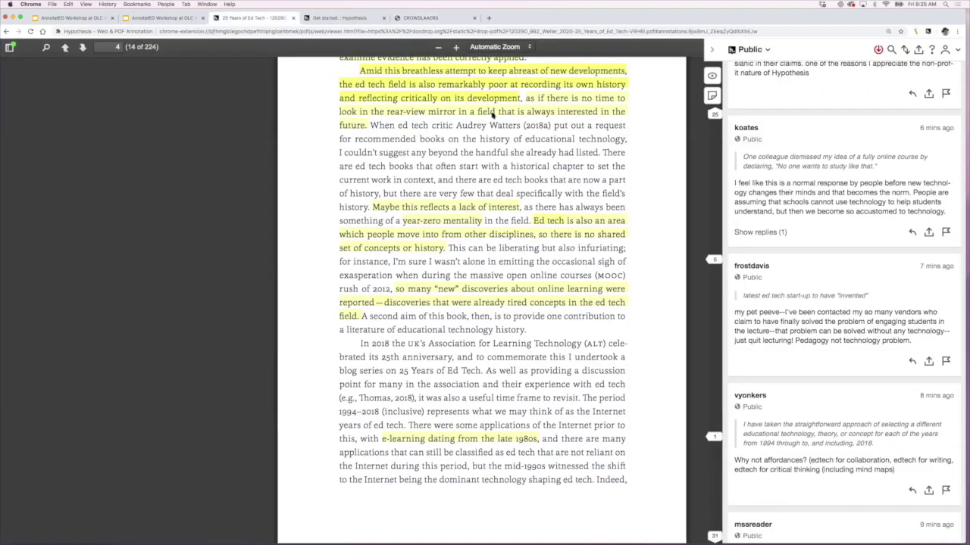
click(876, 51)
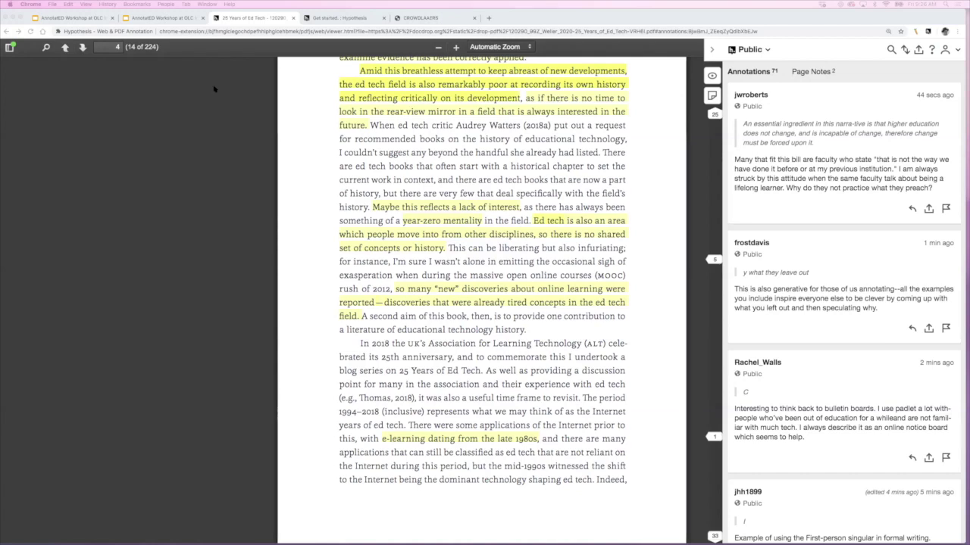
click(406, 19)
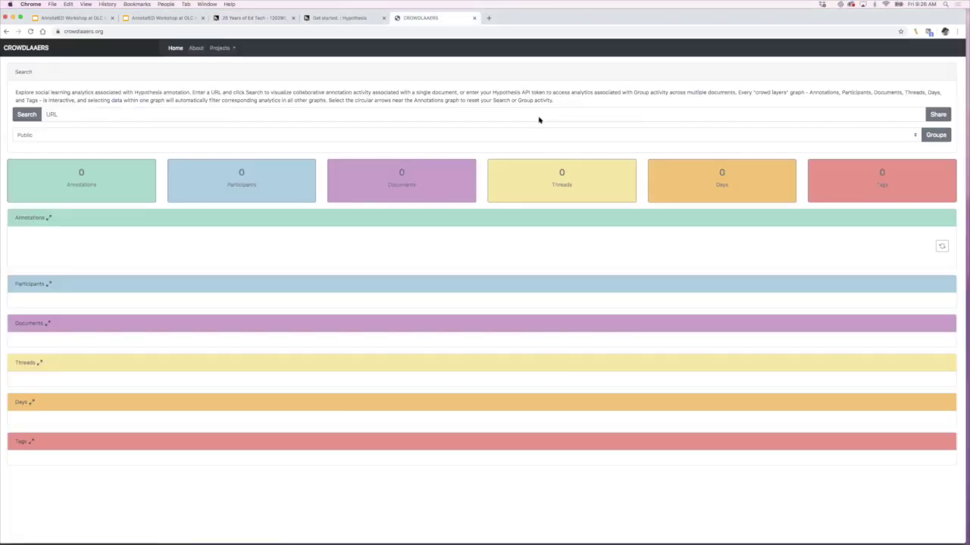
Step: Paste the PDF's docdrop URL into the CrowdLaaers search field and check its shareable link
click(435, 115)
text(docdrop.org/static/drop-pdf/120290_99Z_Weller_2020-25_Years_of_Ed_Tech-VRH6I.pdf)
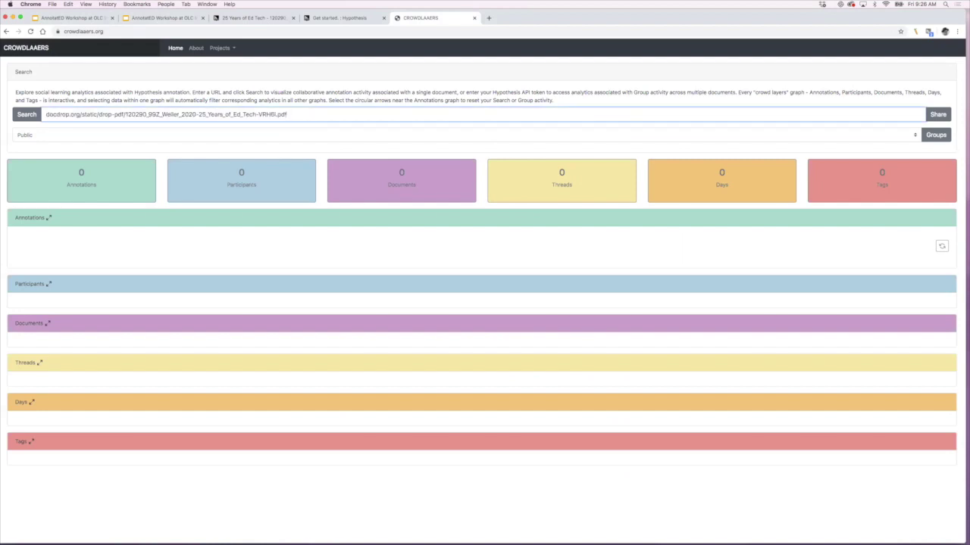
click(938, 114)
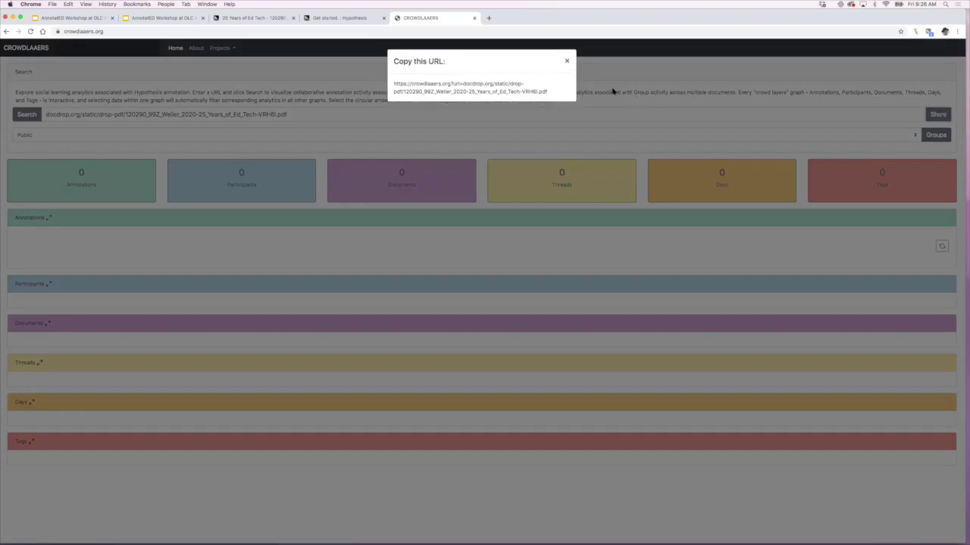
click(566, 63)
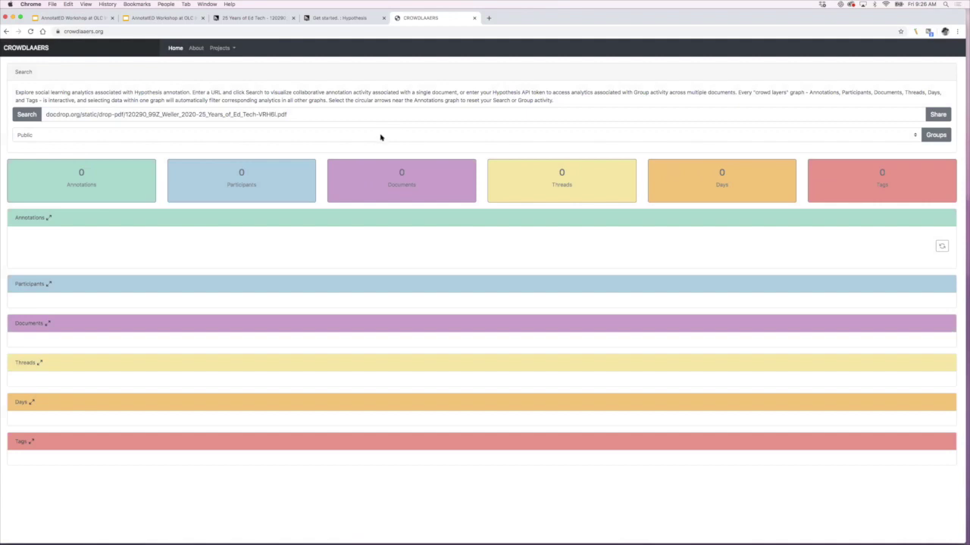
Step: Review the group token and group options, keep Public, and run the analytics search
click(928, 138)
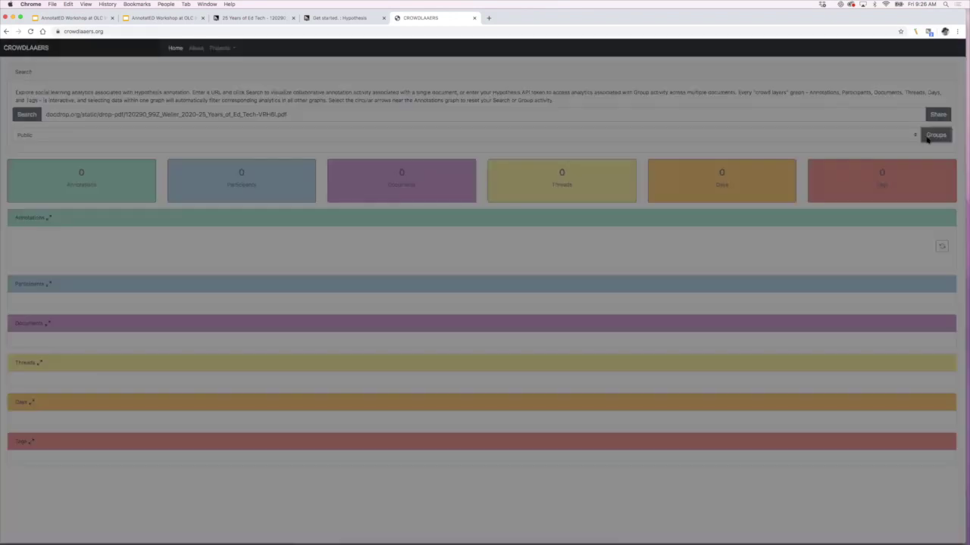
click(567, 61)
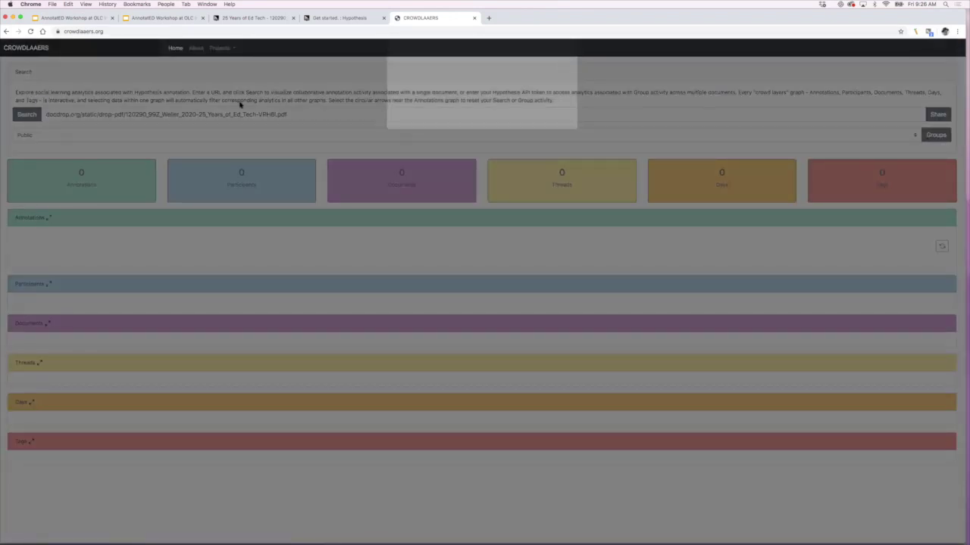
click(130, 133)
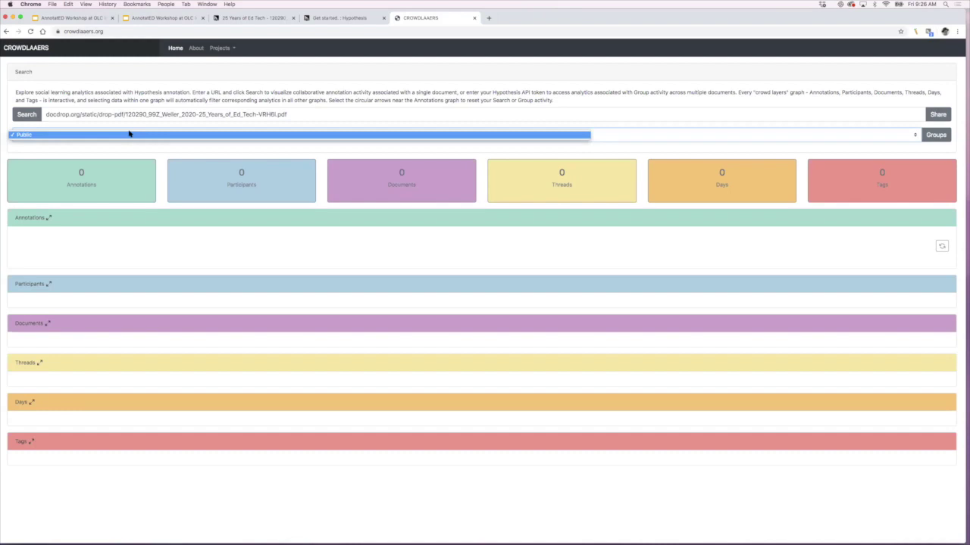
click(332, 97)
click(270, 114)
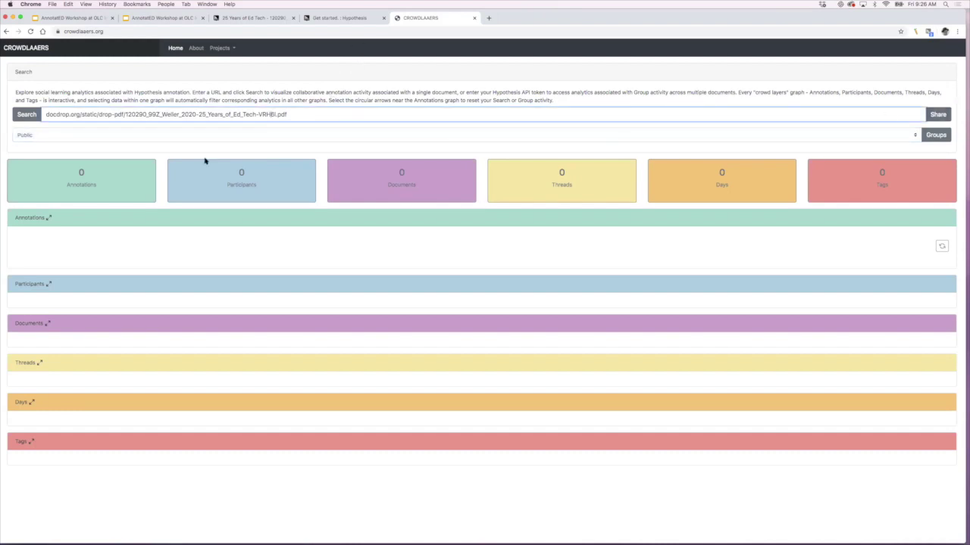
click(27, 115)
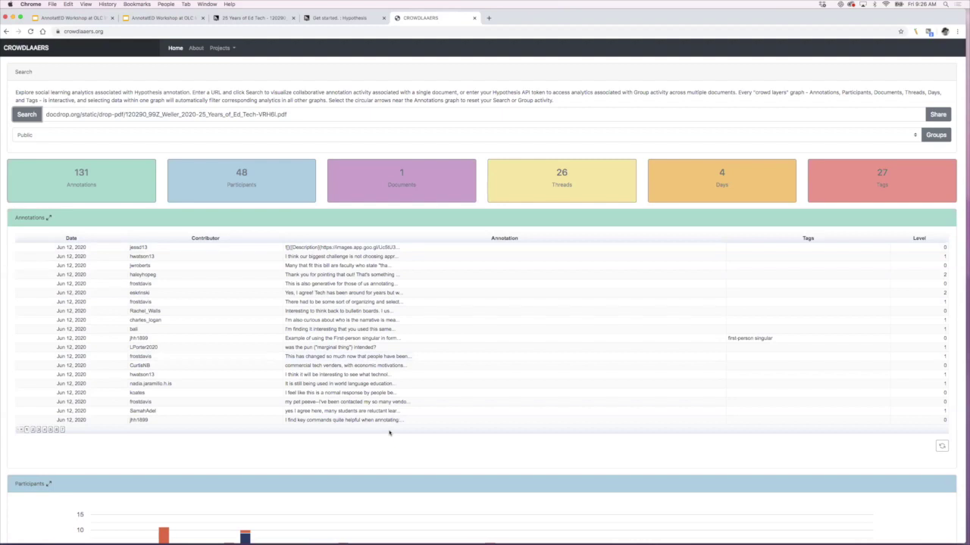
Step: Circle the 131 annotations, 48 participants and 27 tags in red; tick Documents, underline Threads
scroll(389, 432, down, 1)
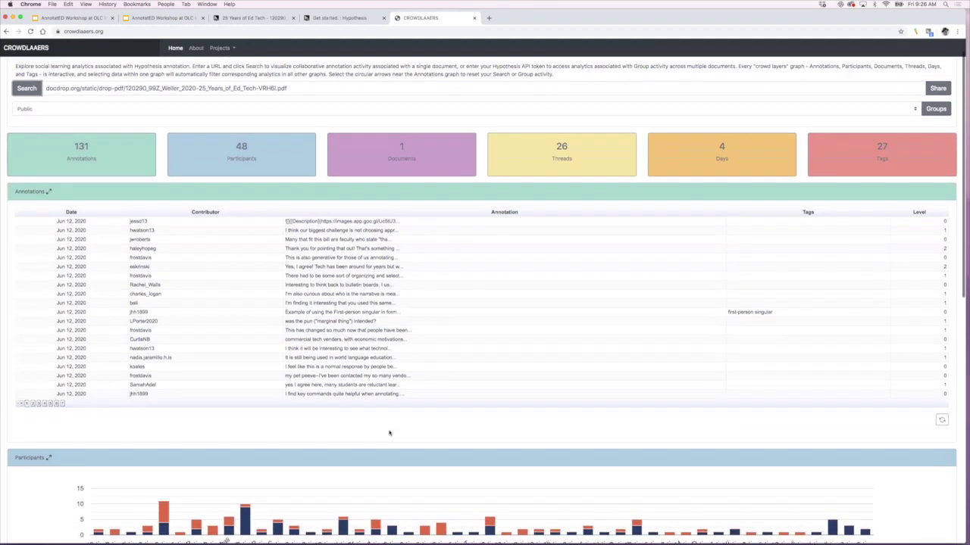
scroll(390, 432, down, 2)
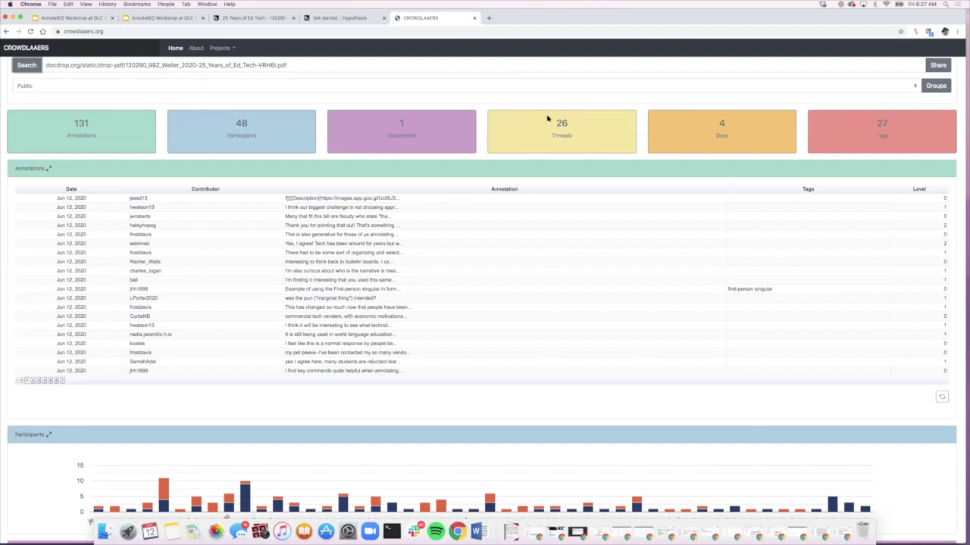
mouse_move(57, 141)
mouse_down()
mouse_move(111, 118)
mouse_move(65, 108)
mouse_move(65, 137)
mouse_up()
mouse_move(220, 131)
mouse_down()
mouse_move(240, 91)
mouse_move(277, 125)
mouse_move(223, 152)
mouse_up()
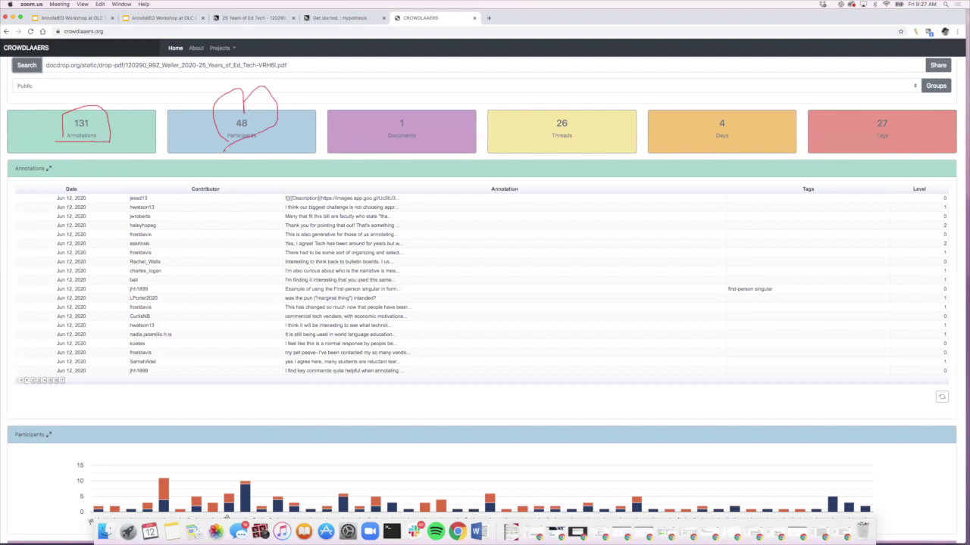
drag(374, 114, 441, 74)
drag(553, 137, 583, 131)
mouse_move(902, 111)
mouse_down()
mouse_move(868, 127)
mouse_move(909, 139)
mouse_move(872, 110)
mouse_move(877, 146)
mouse_up()
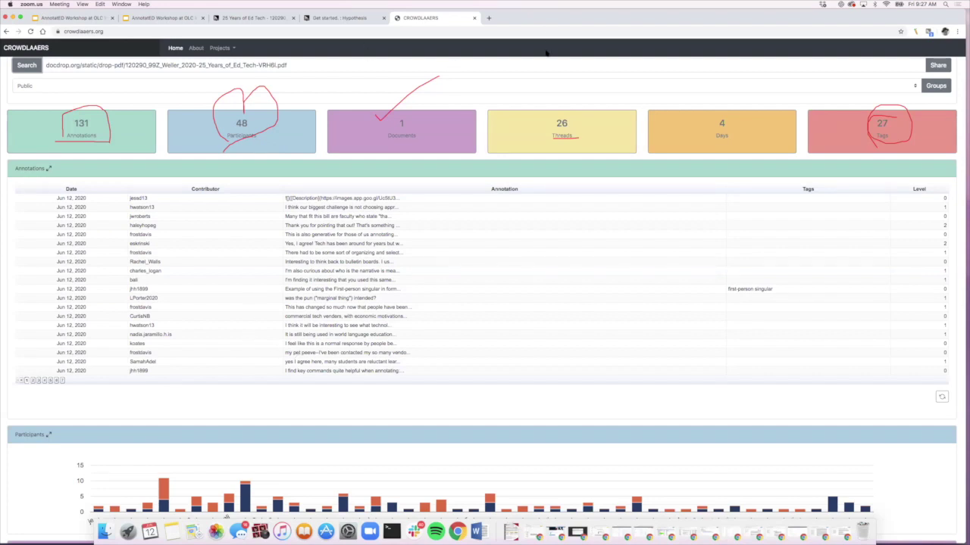
click(584, 56)
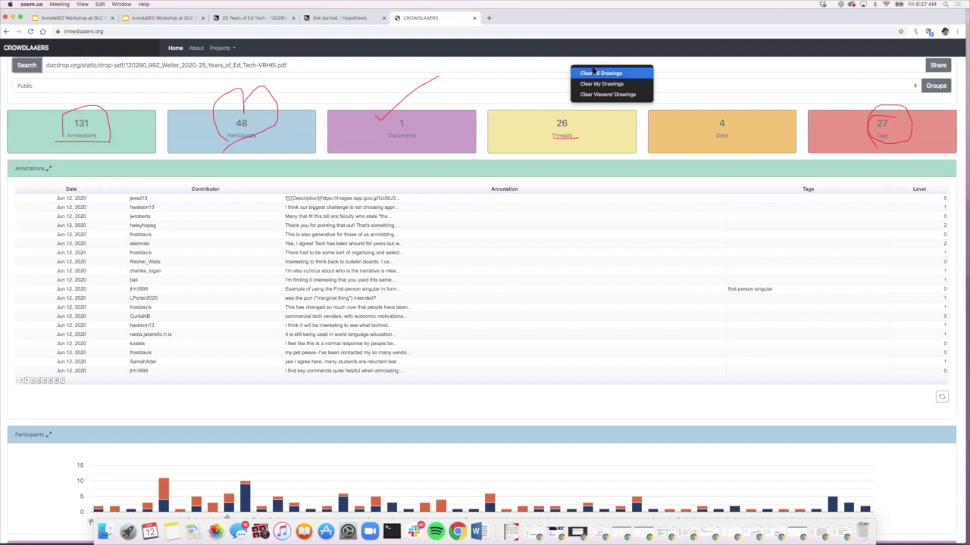
Step: Erase the red screen drawings and shrink the browser window
click(595, 73)
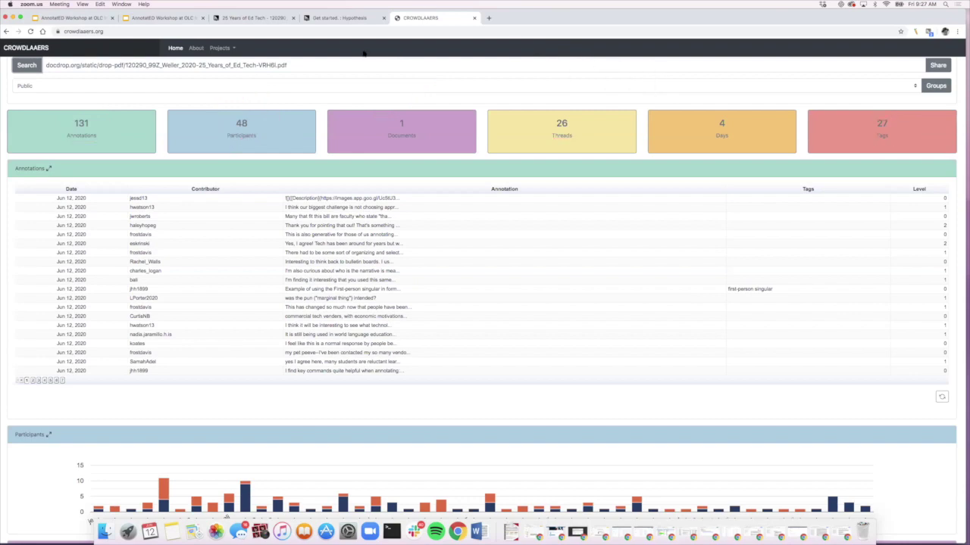
scroll(363, 176, down, 5)
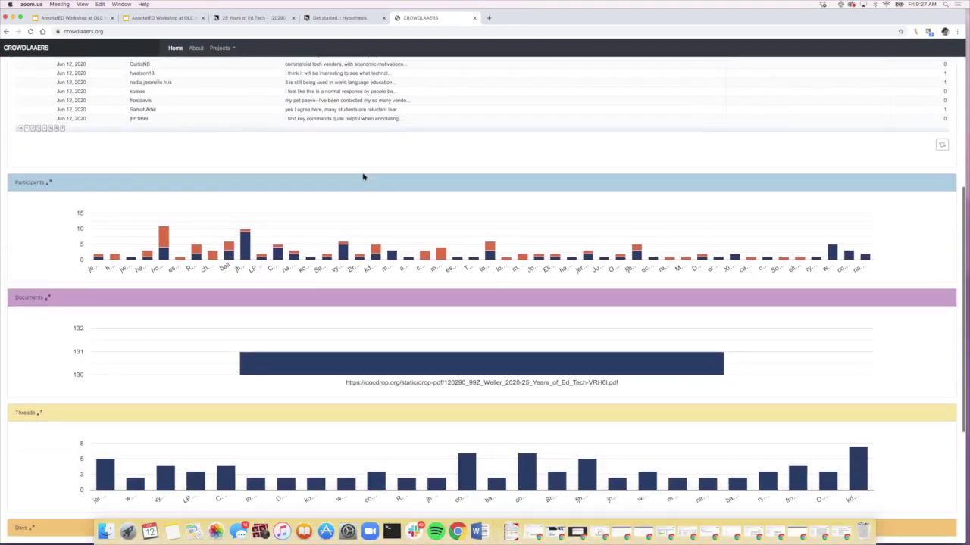
scroll(363, 176, down, 2)
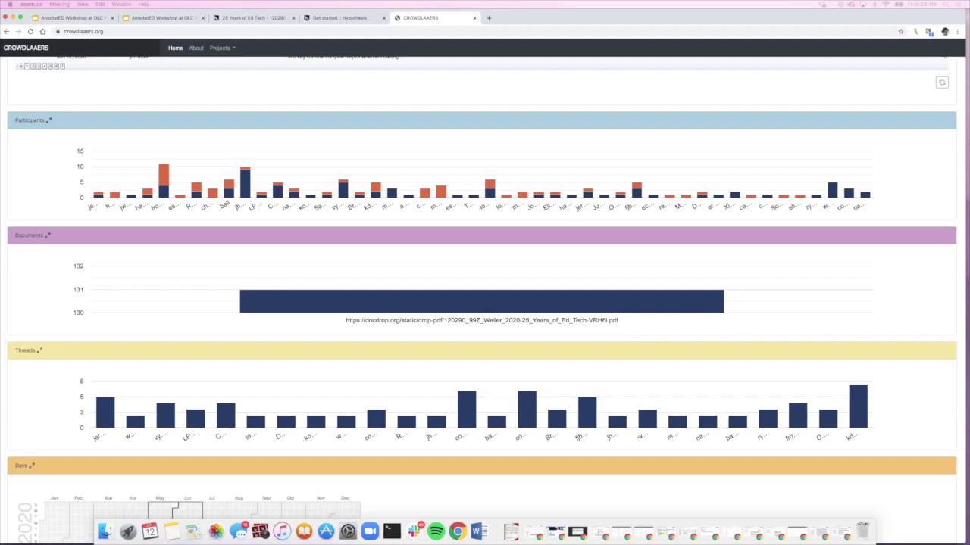
scroll(279, 225, down, 5)
scroll(281, 228, down, 1)
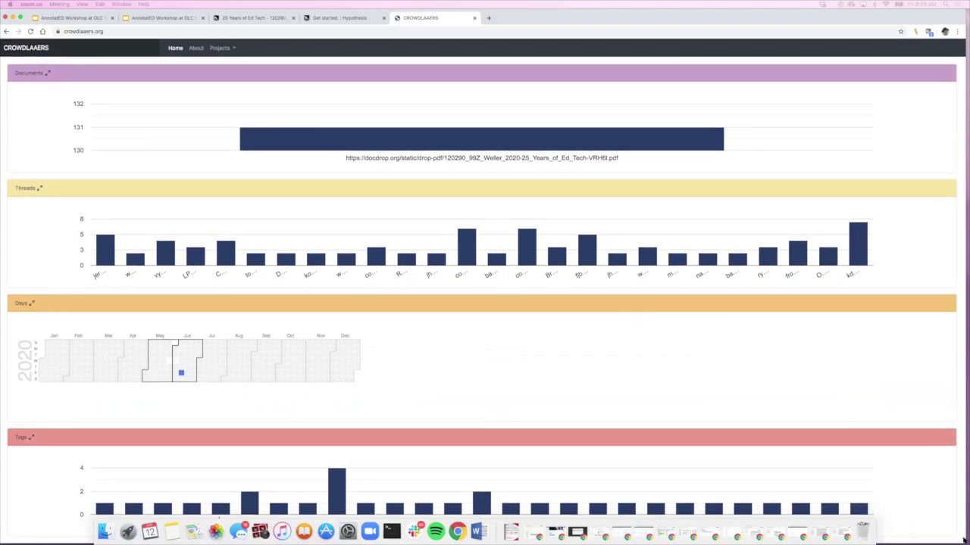
drag(964, 541, 961, 513)
Step: Filter the charts to the graff & birkenstein tag, then go back and forward to reset the search
scroll(531, 418, down, 2)
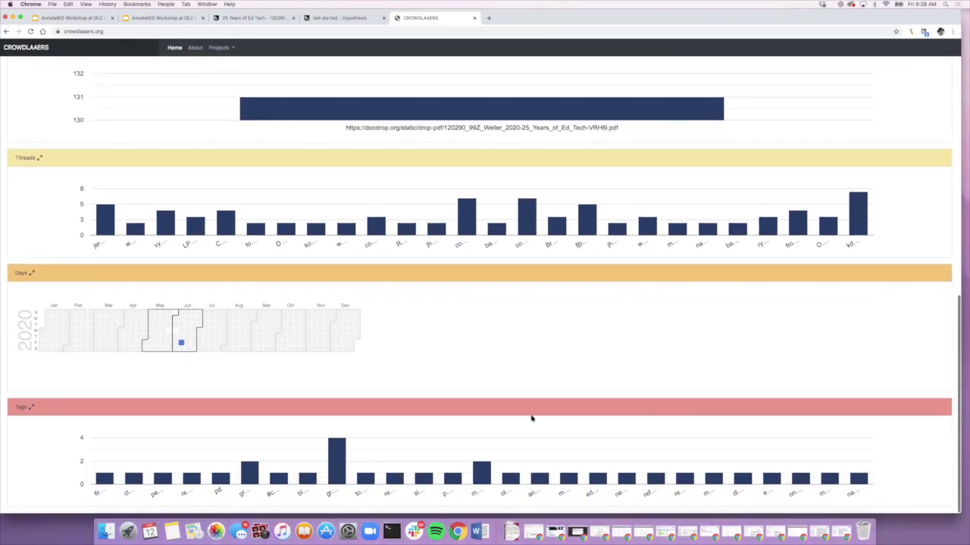
mouse_move(329, 462)
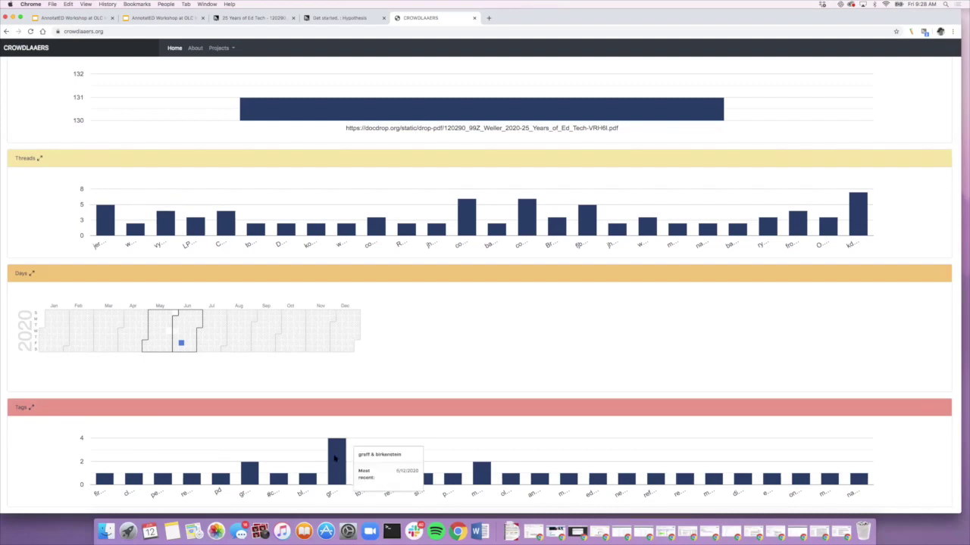
click(334, 458)
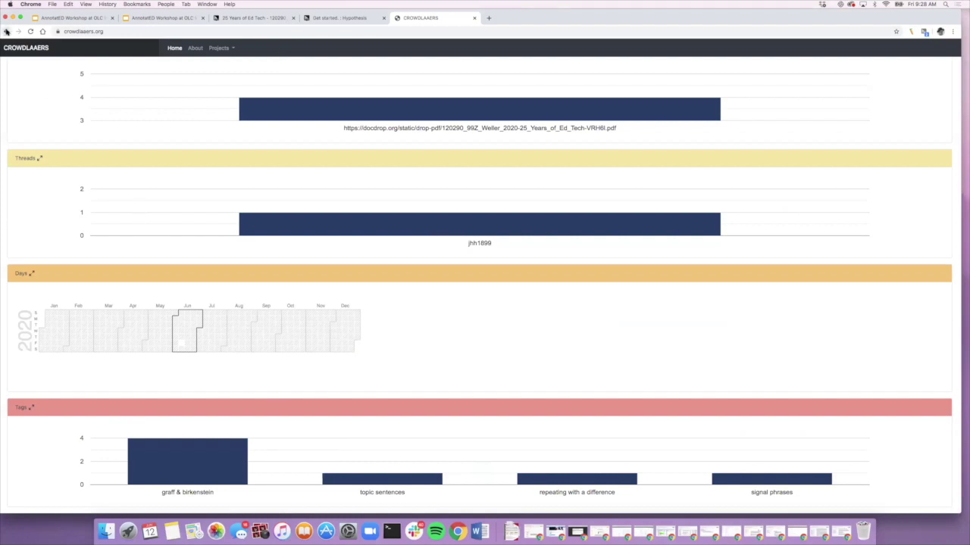
click(7, 31)
click(18, 31)
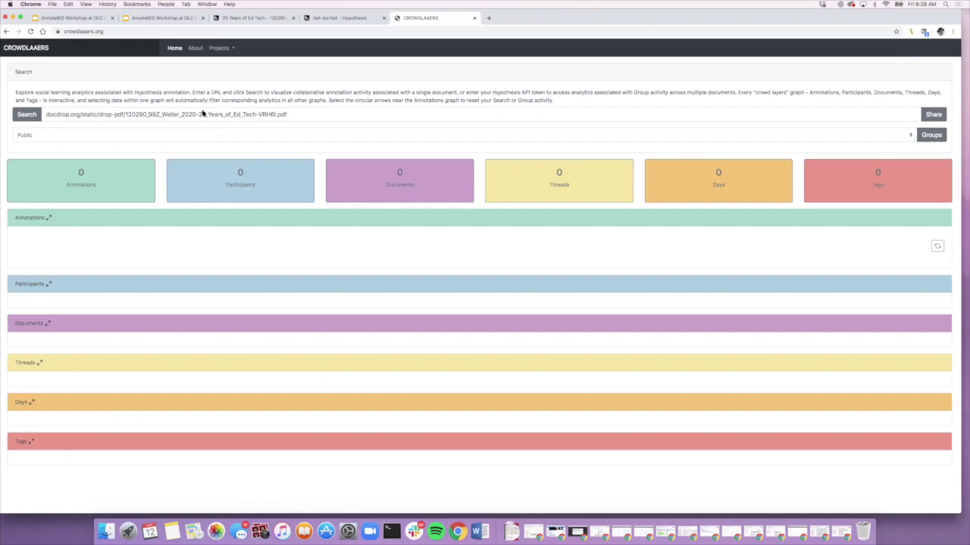
Step: Run the search to load the PDF's analytics: 139 annotations, 48 participants, 29 threads
click(24, 115)
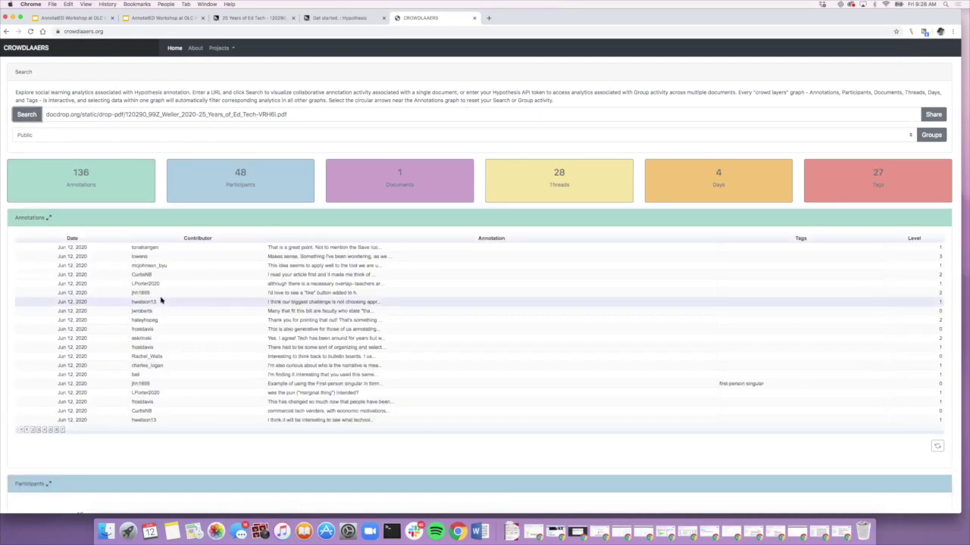
scroll(161, 303, down, 2)
scroll(161, 303, down, 3)
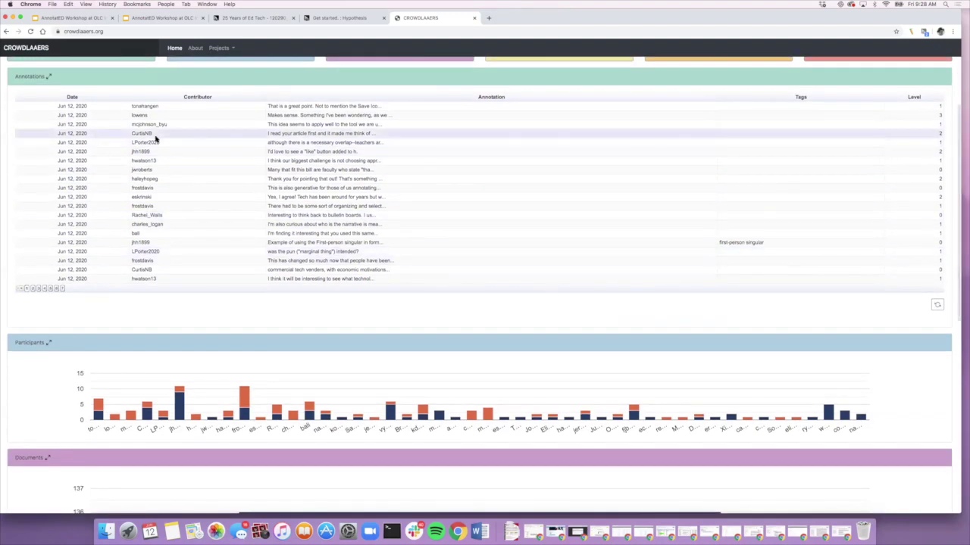
scroll(159, 239, up, 1)
scroll(159, 239, down, 5)
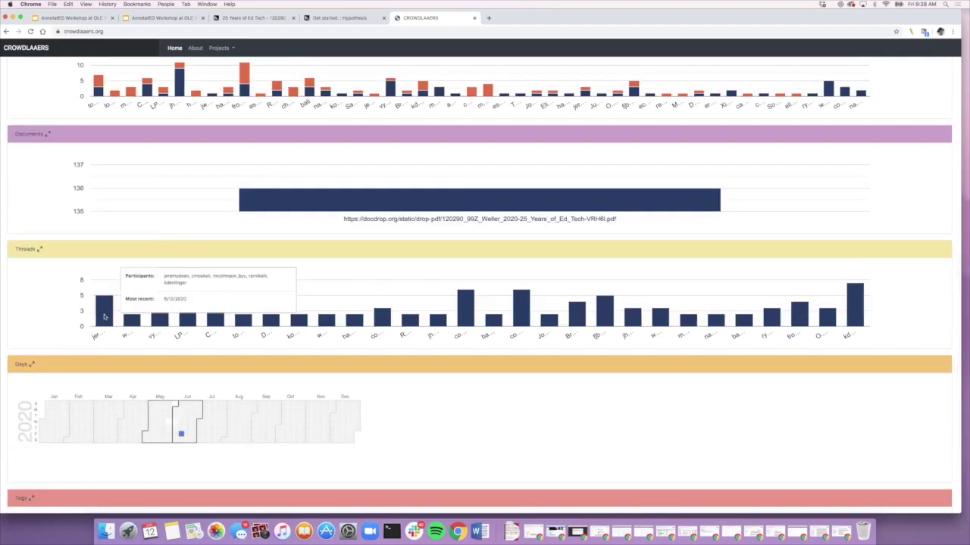
Step: Filter all charts to the largest thread and browse the filtered results
click(855, 303)
scroll(754, 263, up, 5)
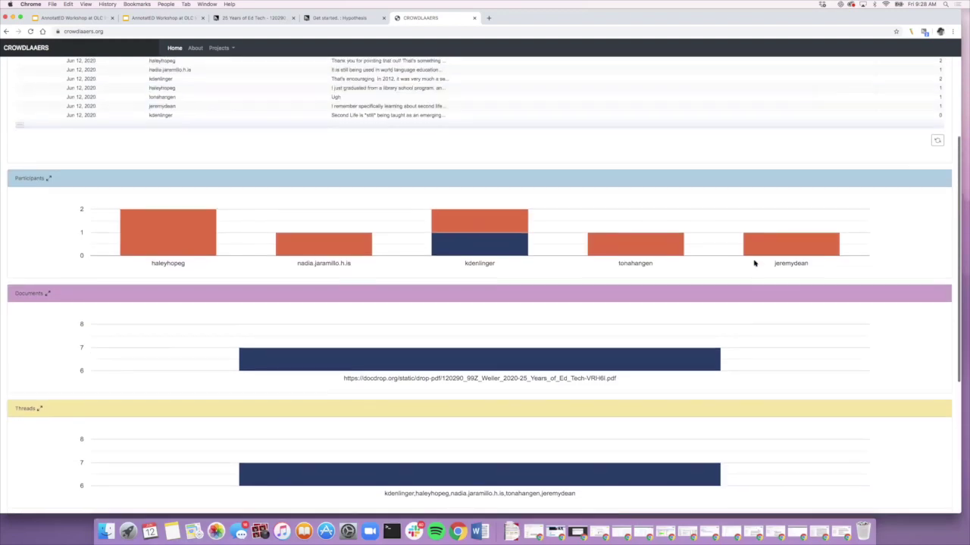
scroll(754, 262, up, 1)
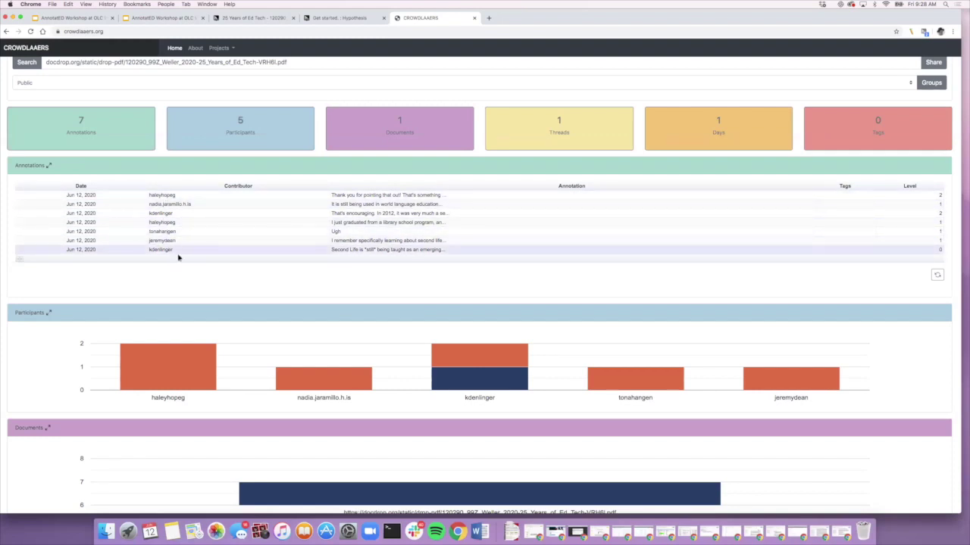
scroll(235, 285, down, 5)
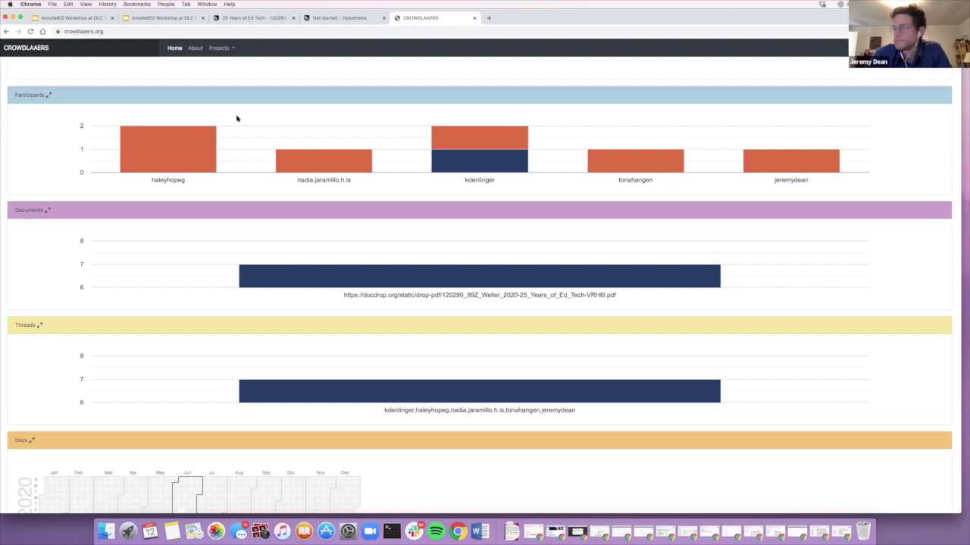
scroll(288, 160, up, 3)
scroll(287, 163, up, 1)
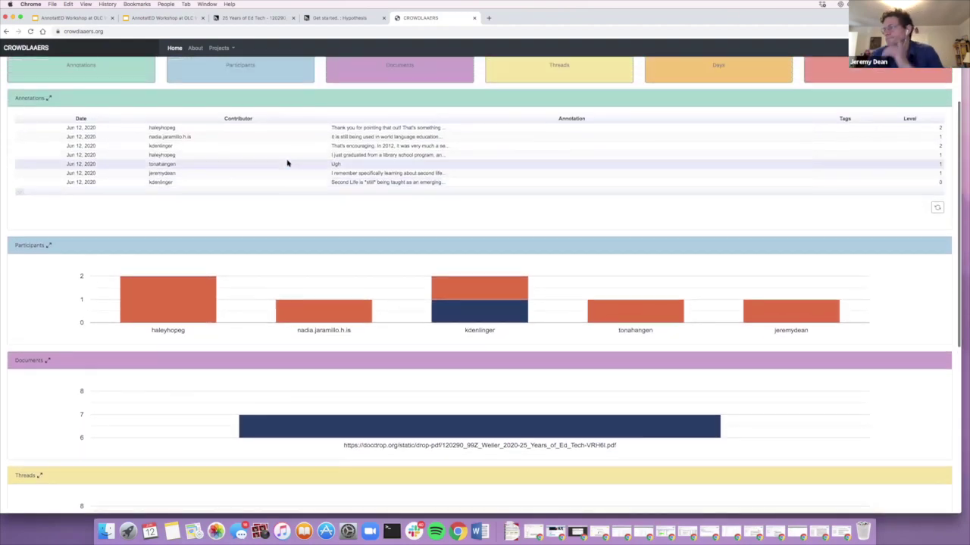
mouse_move(477, 322)
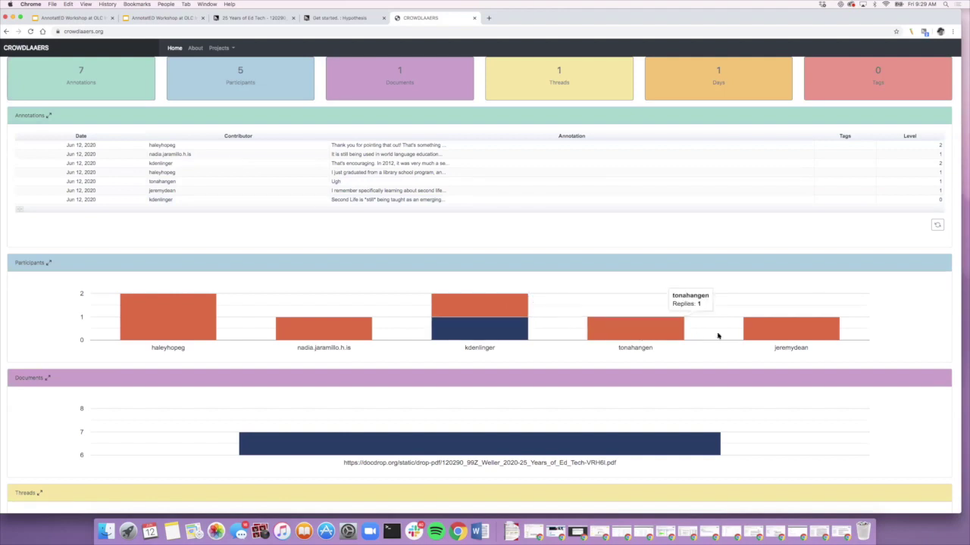
scroll(289, 252, up, 1)
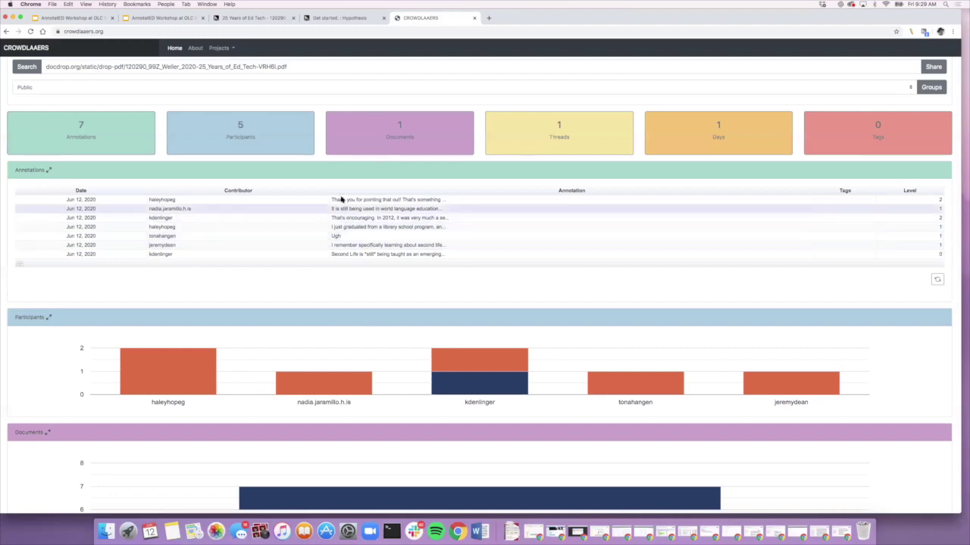
scroll(356, 240, down, 5)
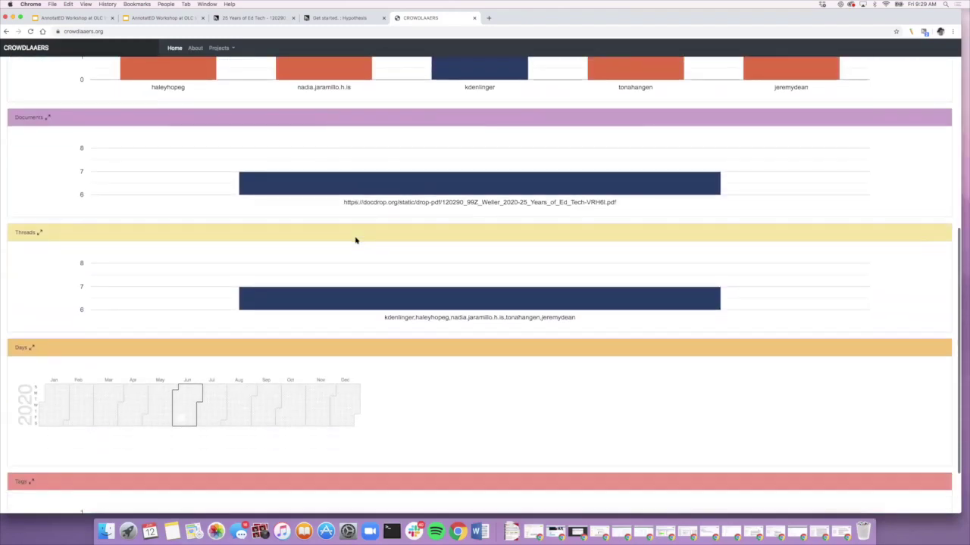
scroll(356, 240, up, 5)
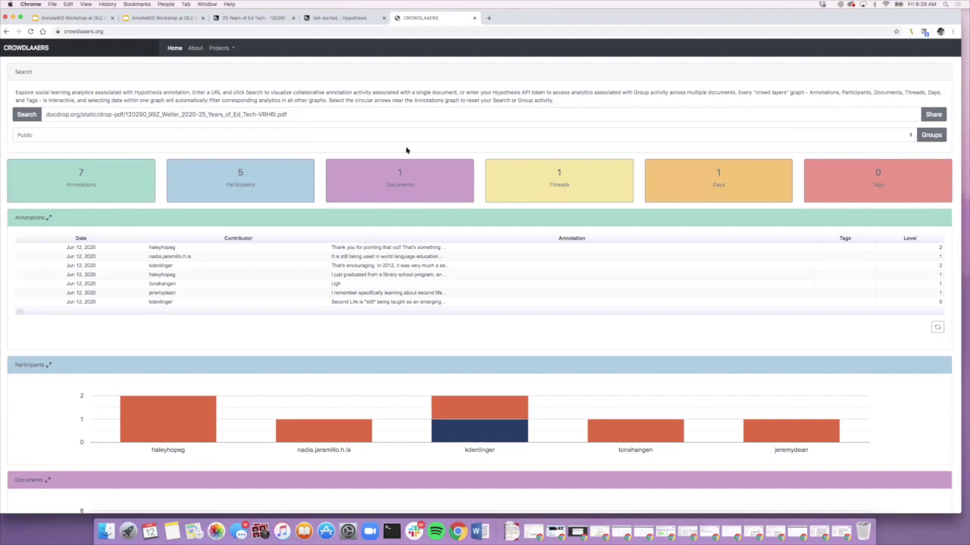
Step: Clear the thread filter by rerunning the search, then collapse the Threads chart section
click(21, 114)
scroll(157, 237, down, 10)
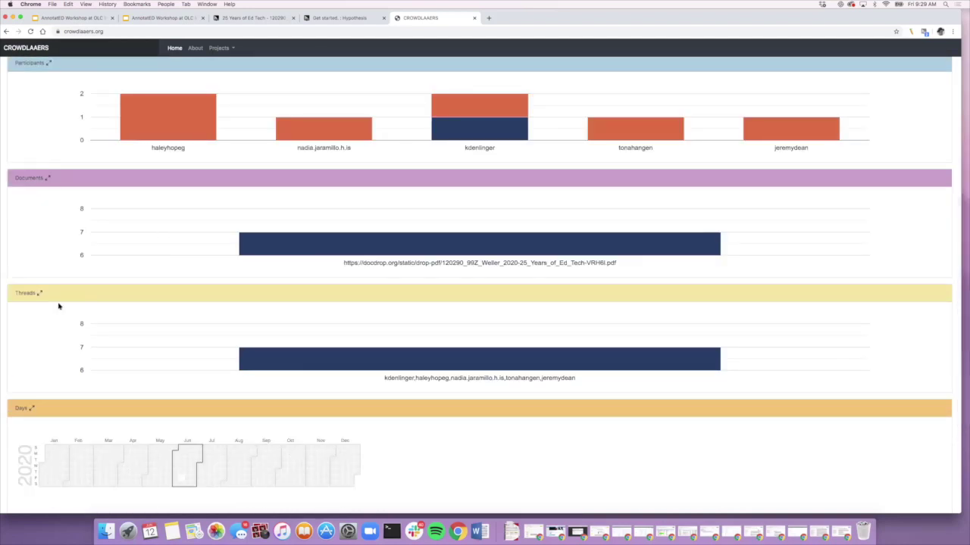
click(26, 294)
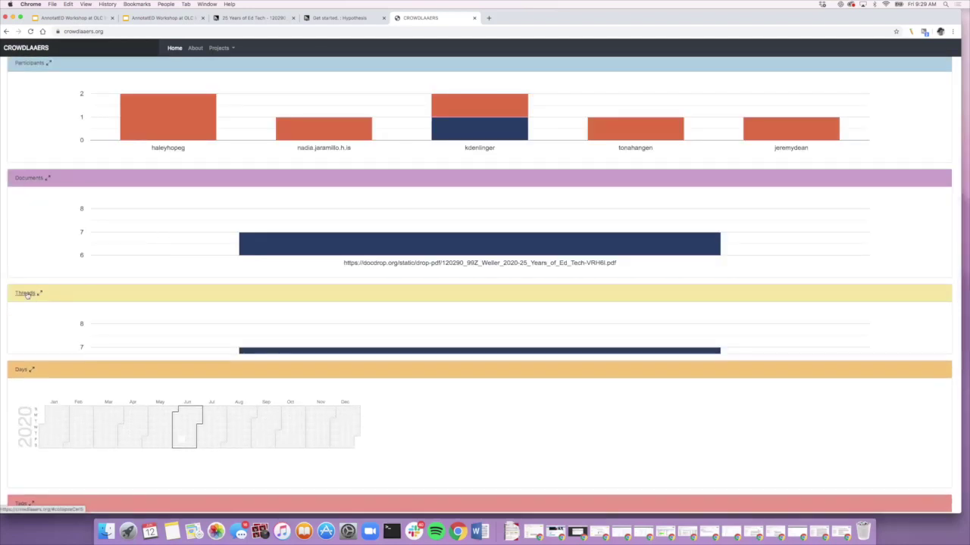
scroll(93, 331, down, 3)
scroll(93, 335, up, 6)
scroll(93, 335, up, 5)
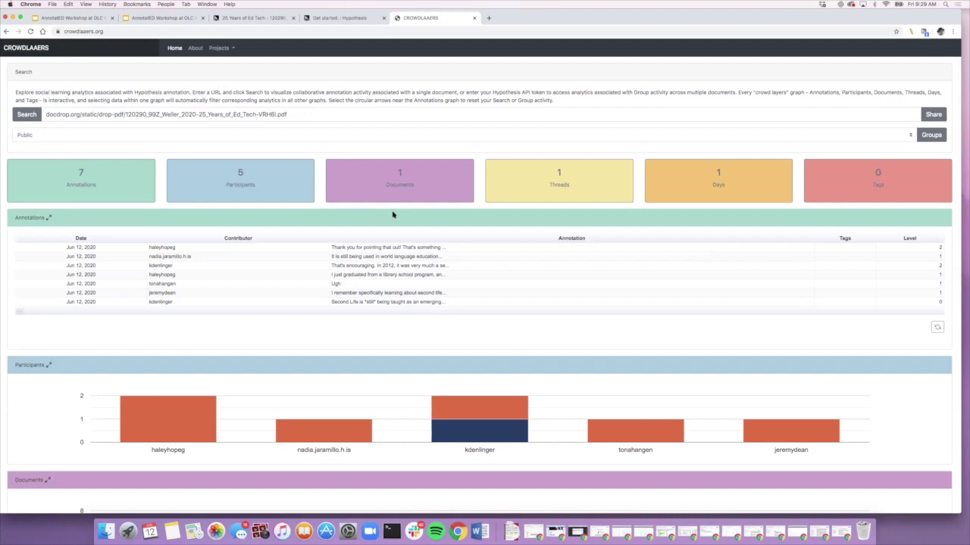
scroll(392, 215, down, 8)
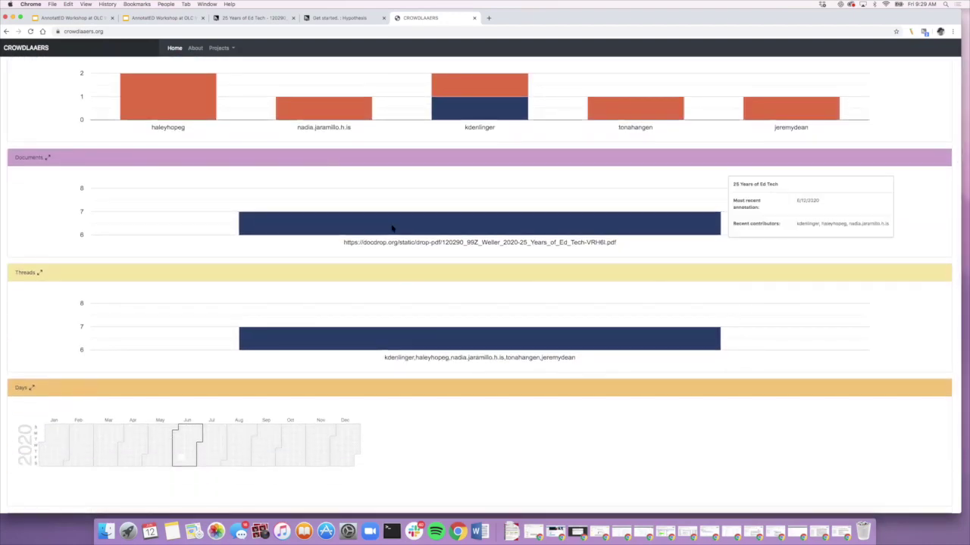
scroll(393, 227, up, 9)
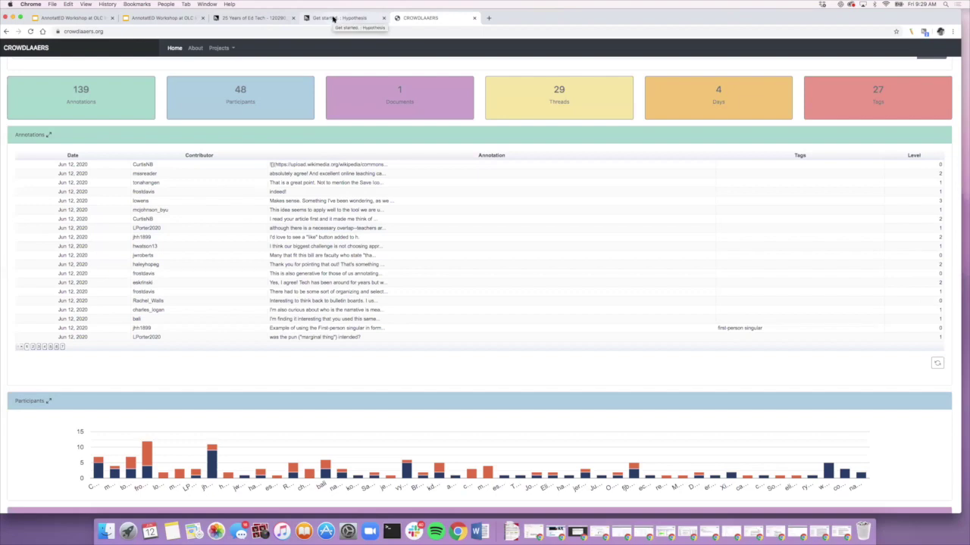
Step: Load the newest annotations into the 25 Years of Ed Tech PDF sidebar, raising the count to 72
click(250, 17)
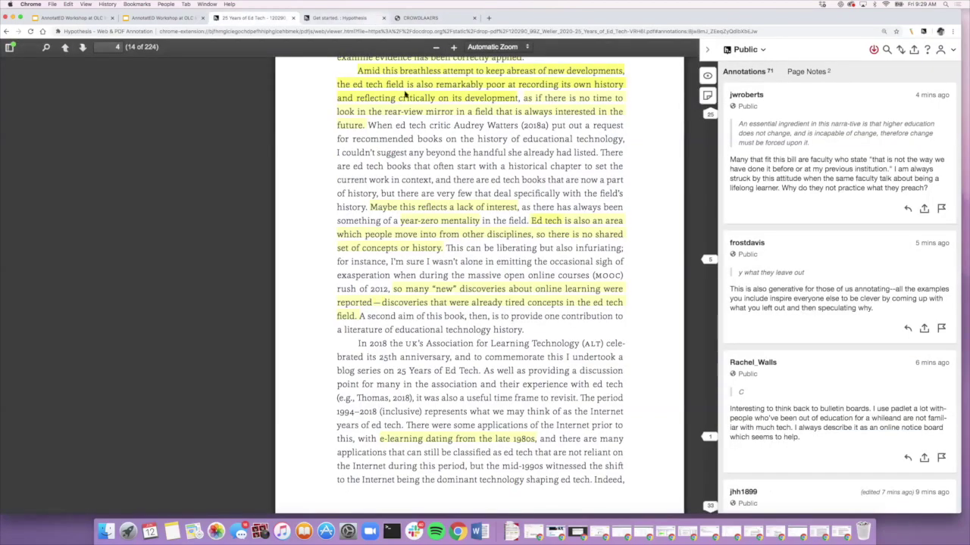
click(875, 50)
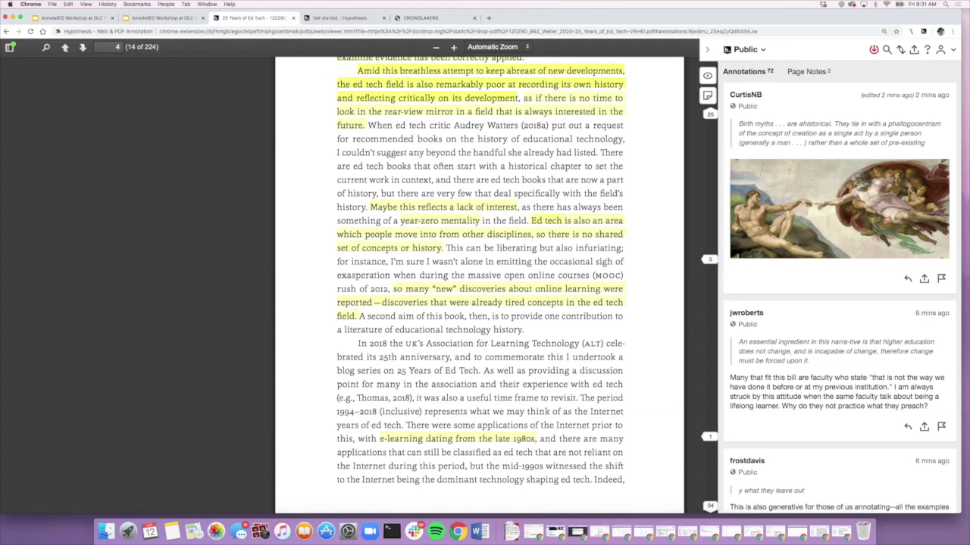
click(164, 19)
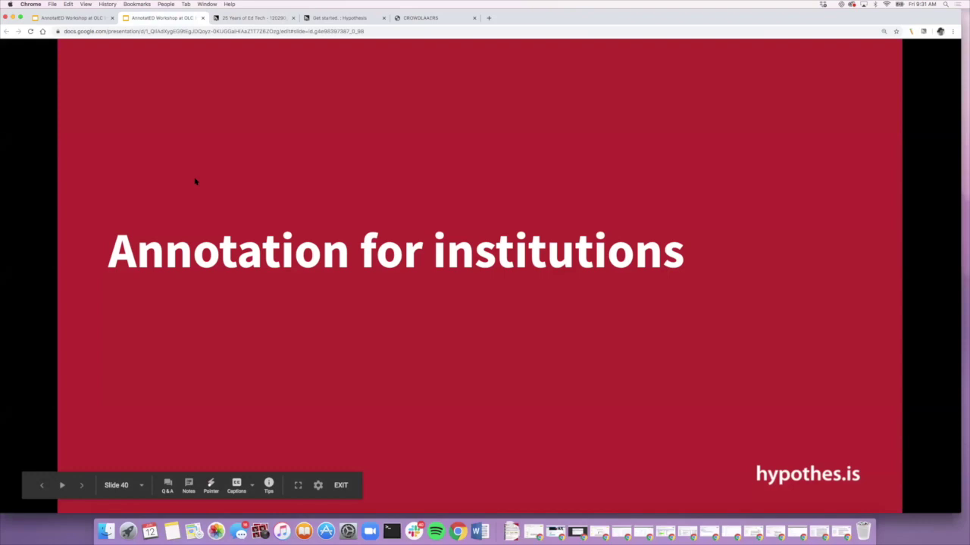
Step: Advance the deck from 'Annotation for institutions' to the Annotation analytics slide
key(Right)
key(Right)
key(Right)
key(Right)
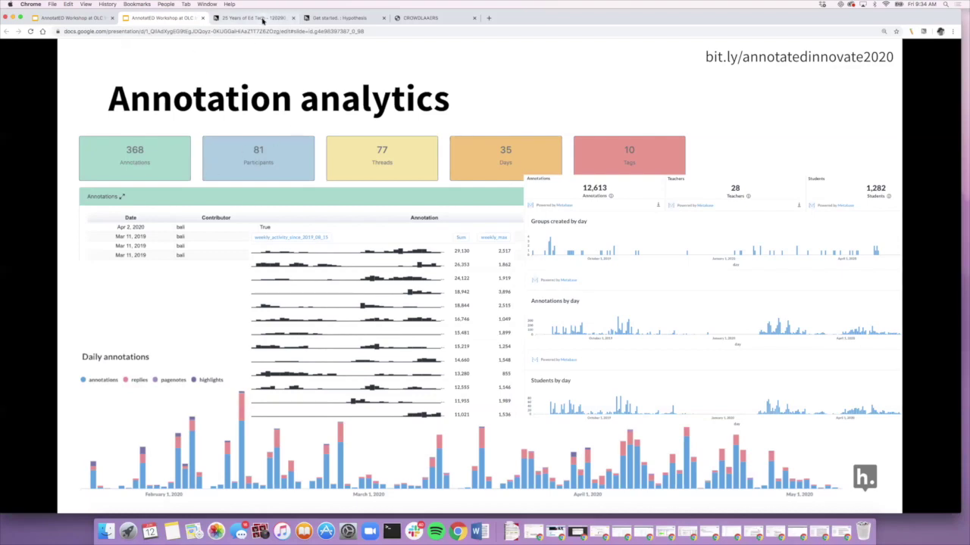
Step: Refresh the PDF's sidebar to show the just-posted annotation, then switch to the CrowdLaaers dashboard
click(257, 18)
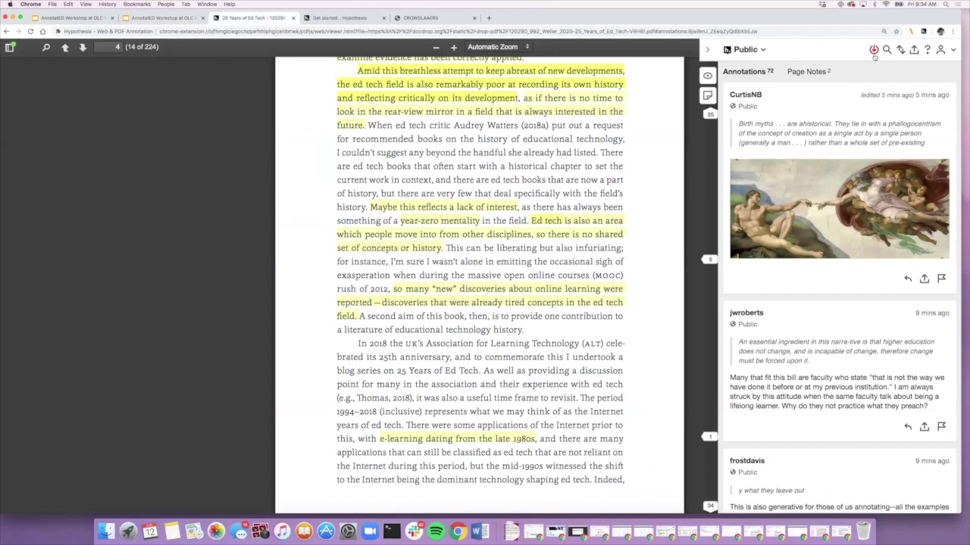
click(873, 50)
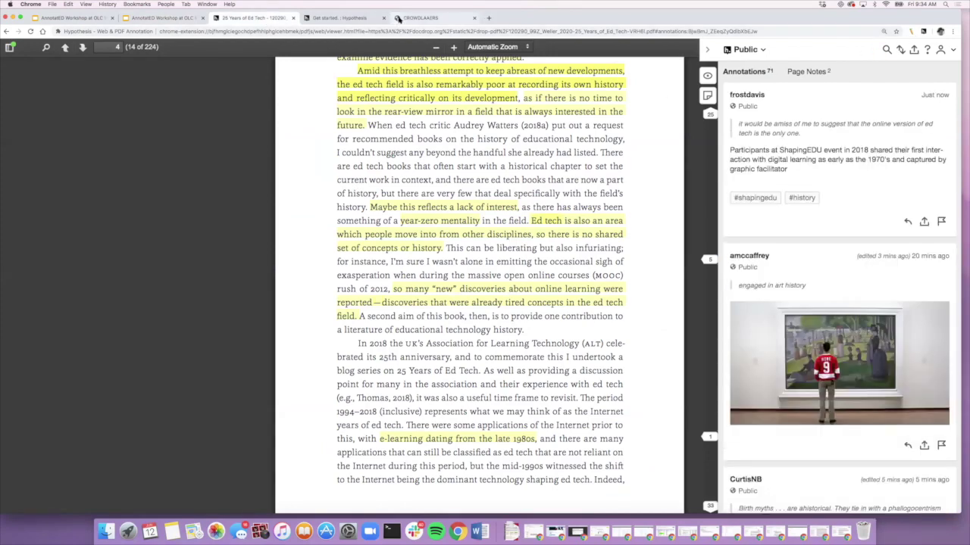
click(397, 18)
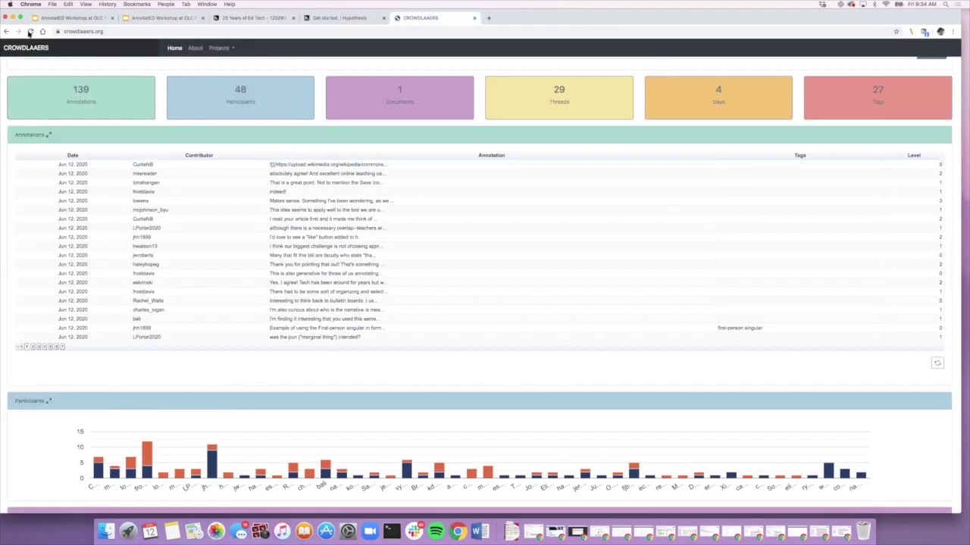
Step: Reload CrowdLaaers and search the pasted docdrop PDF URL, showing 144 annotations and 30 tags
click(30, 32)
click(67, 115)
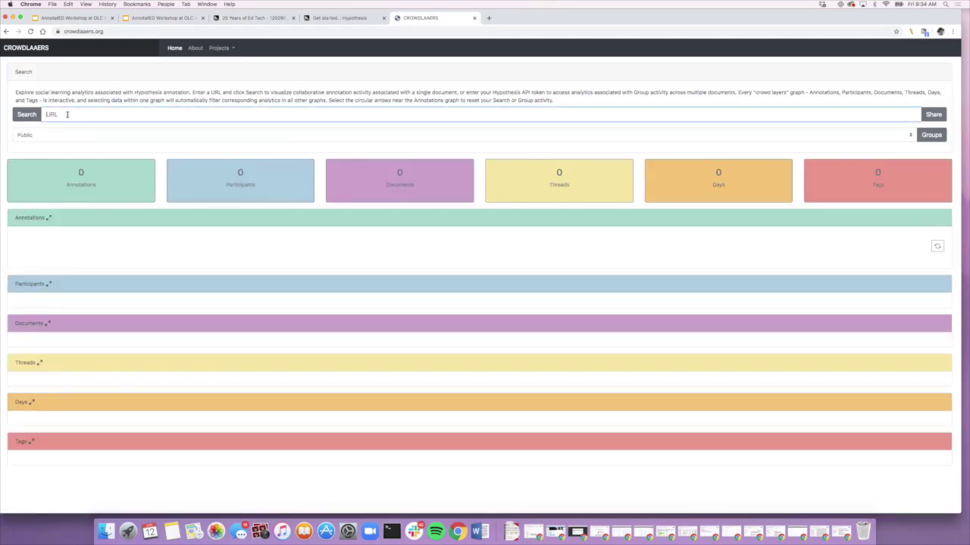
text(docdrop.org/static/drop-pdf/120290_99Z_Weller_2020-25_Years_of_Ed_Tech-VRH6i.pdf)
click(24, 114)
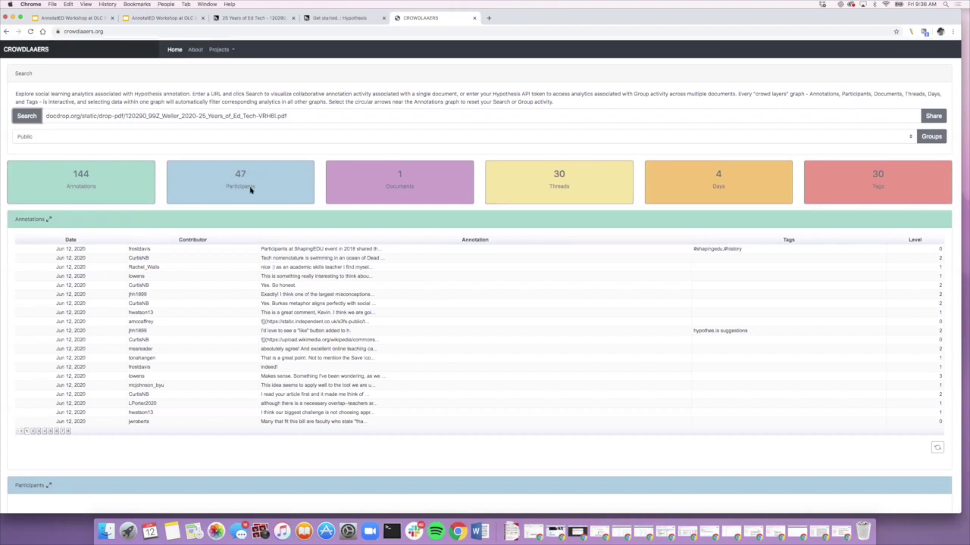
Step: Filter the dashboard to a single contributor's annotations from the Participants chart
scroll(250, 189, down, 2)
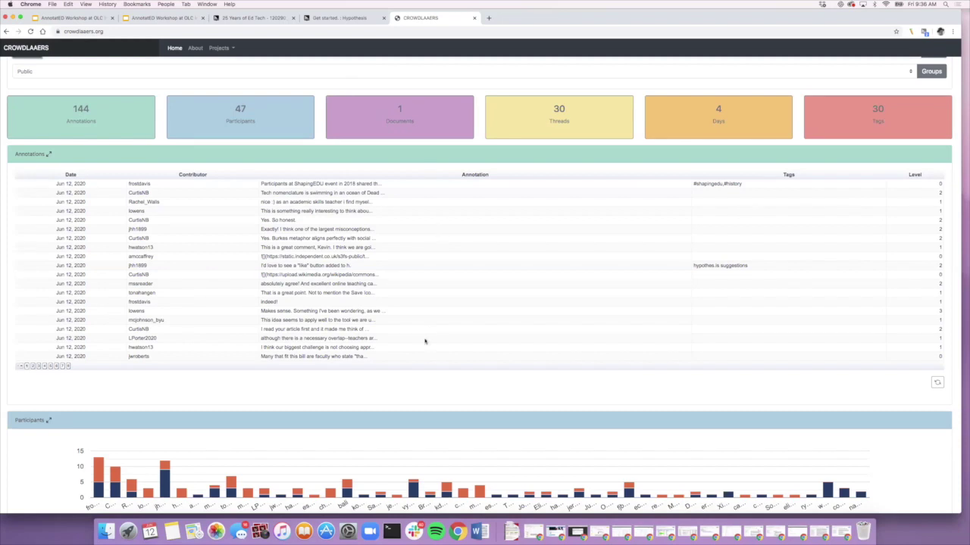
scroll(425, 341, down, 5)
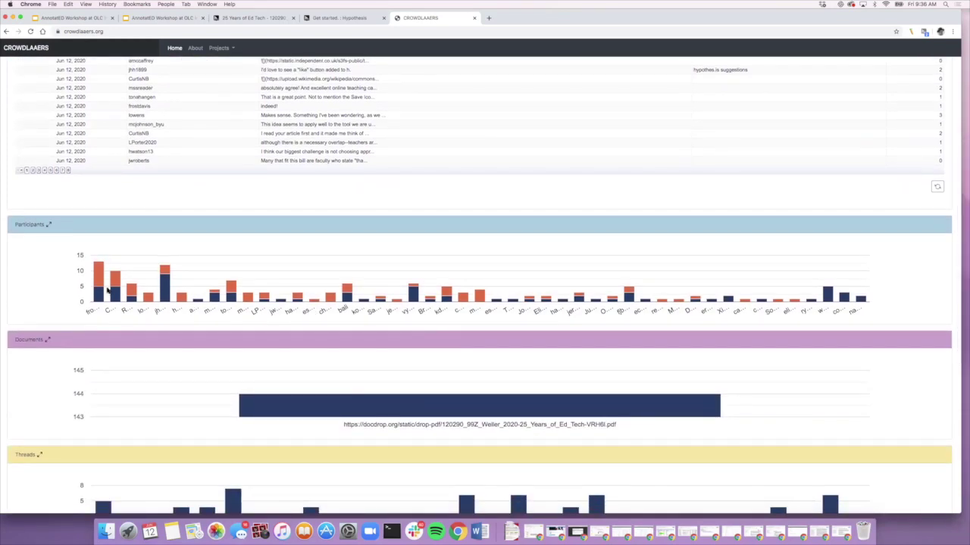
mouse_move(100, 286)
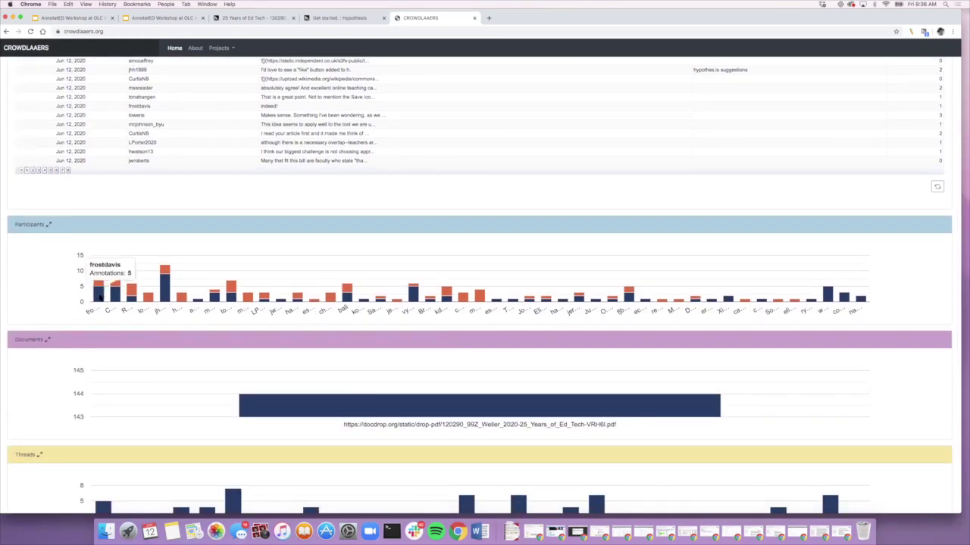
click(100, 299)
scroll(99, 296, up, 5)
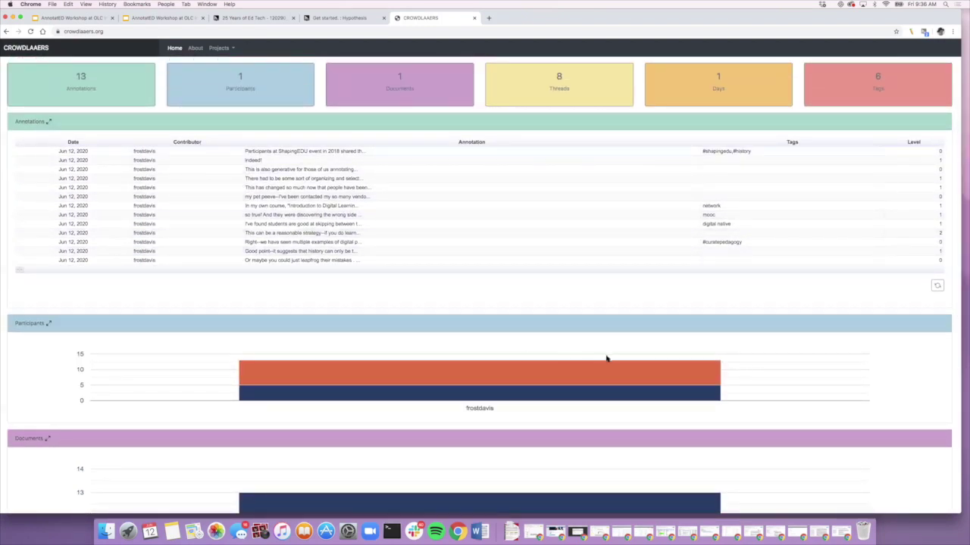
scroll(606, 359, down, 5)
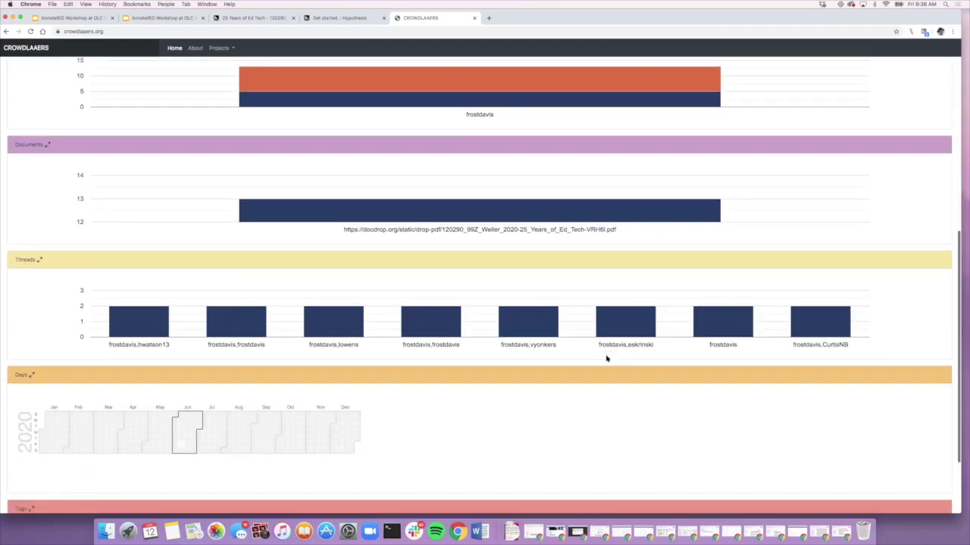
scroll(606, 358, up, 5)
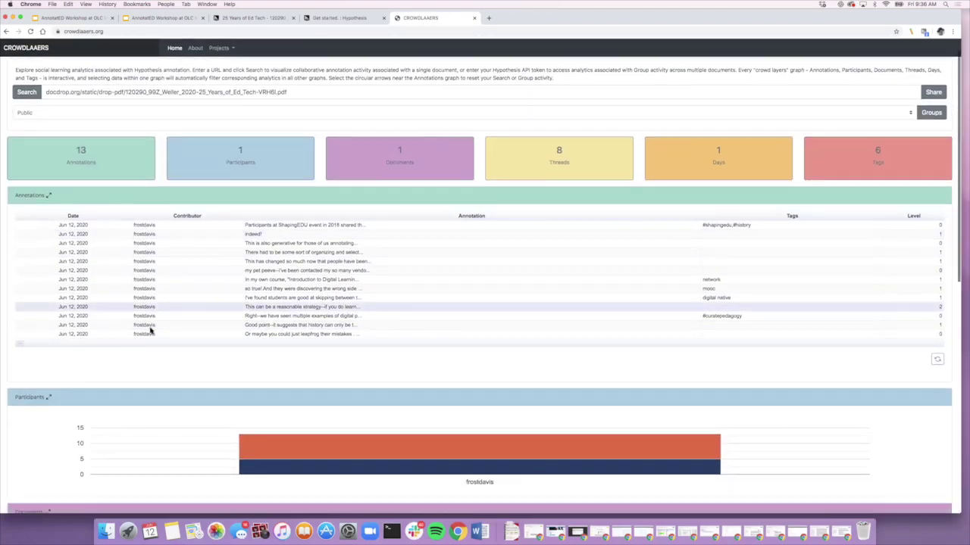
scroll(150, 330, down, 1)
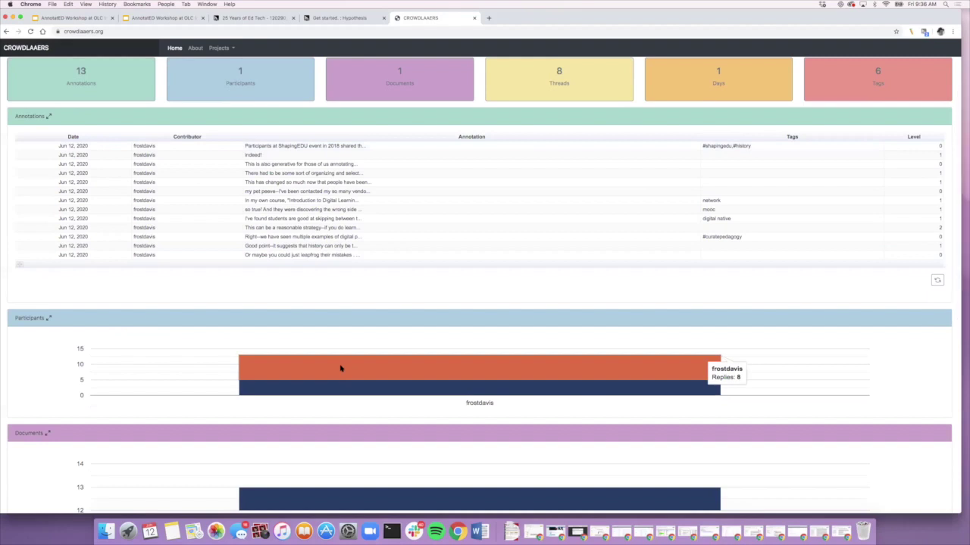
scroll(165, 403, down, 1)
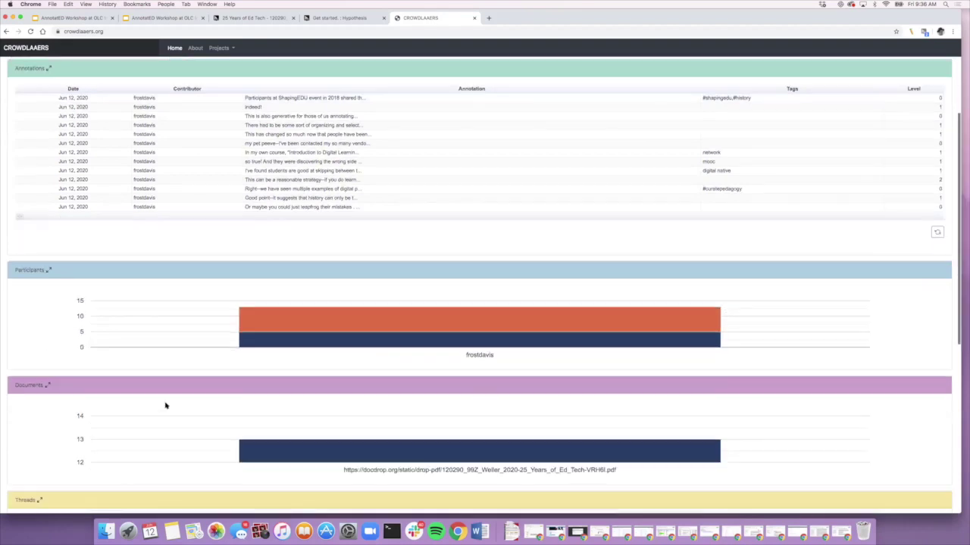
Step: Filter all charts to the tallest thread, then clear the thread filter
mouse_move(279, 445)
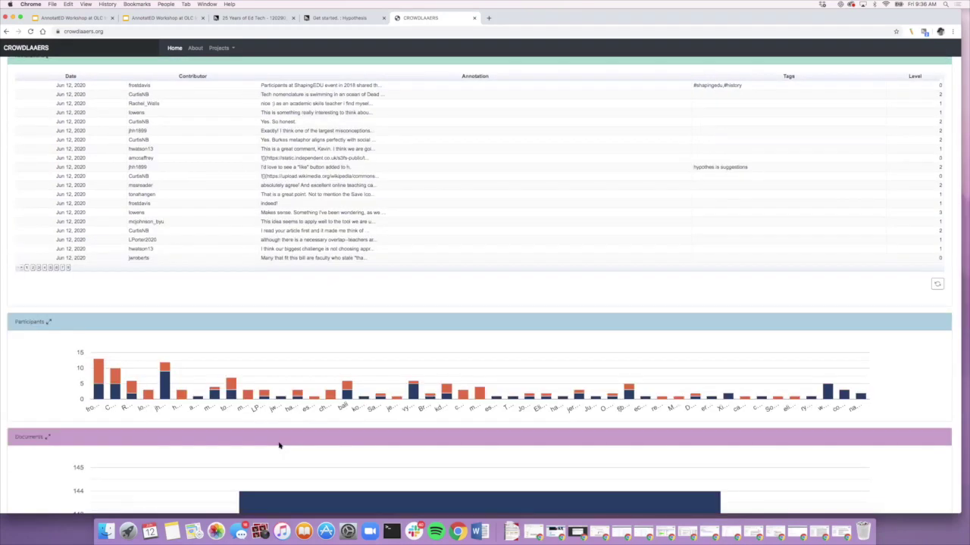
scroll(280, 446, down, 5)
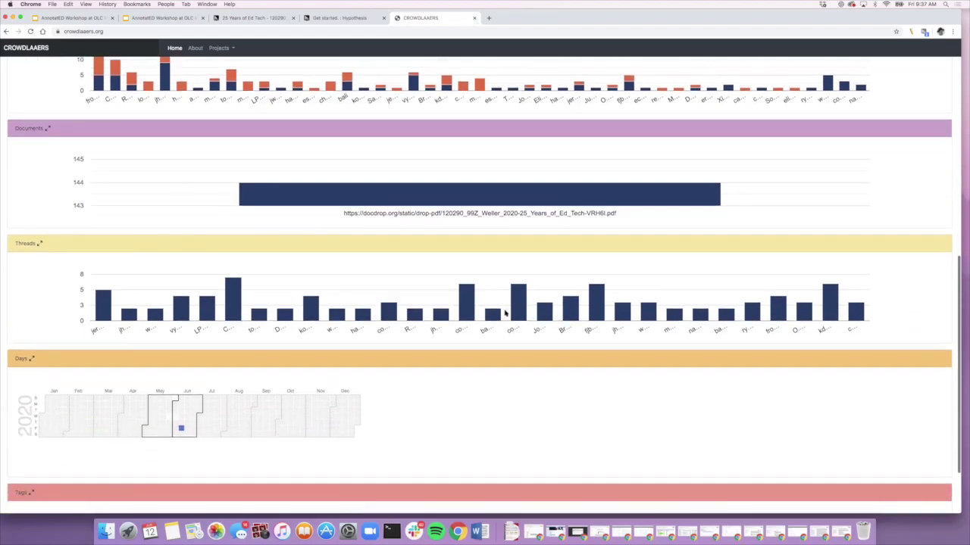
mouse_move(232, 302)
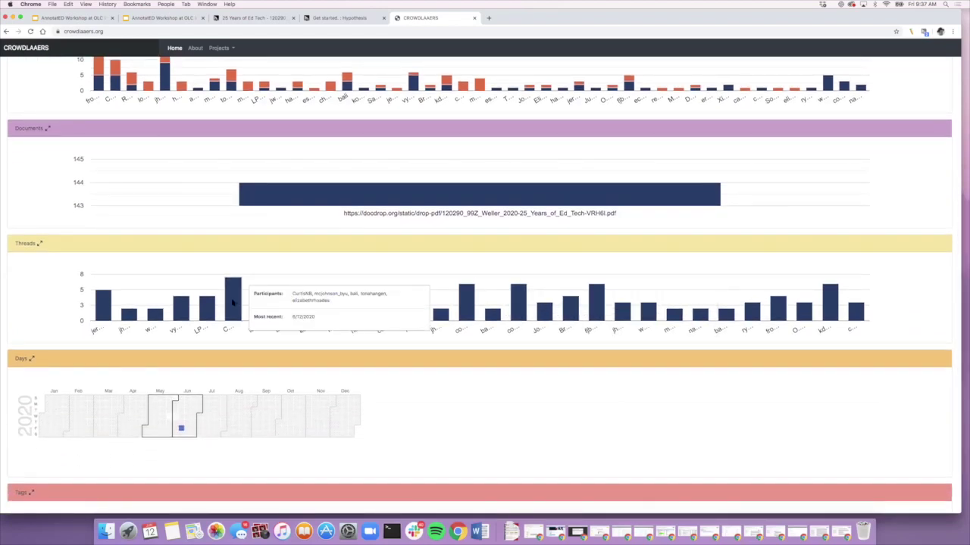
click(232, 302)
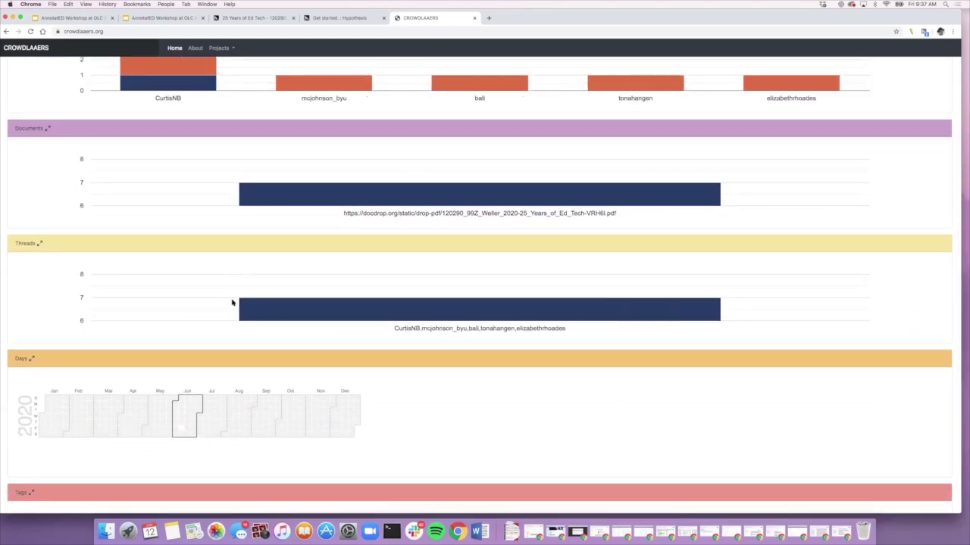
scroll(233, 303, up, 10)
scroll(233, 302, down, 10)
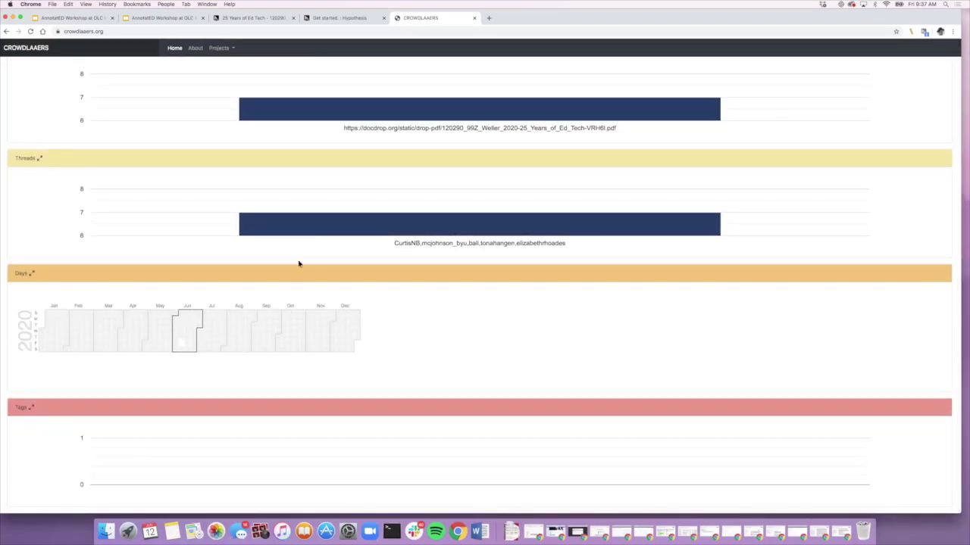
click(331, 228)
mouse_move(315, 182)
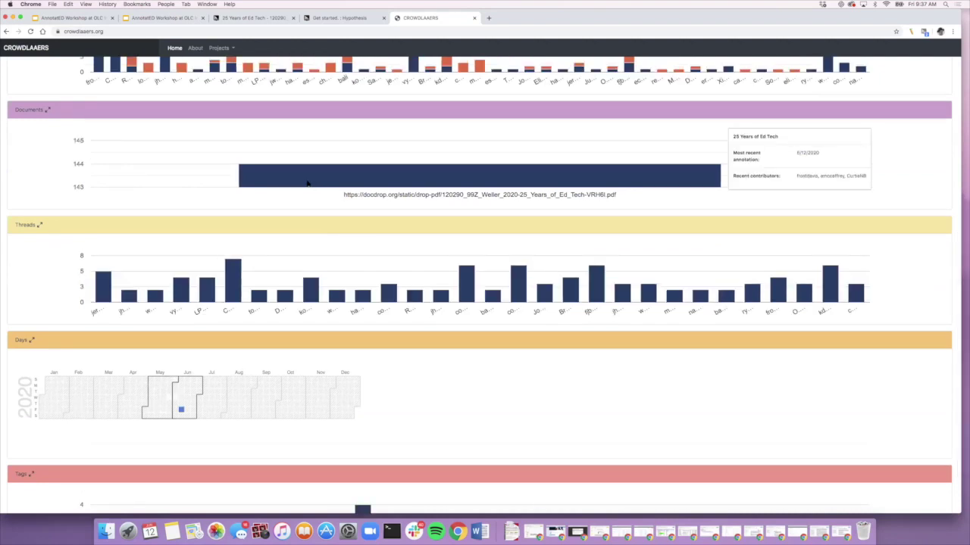
Step: Filter to the graff & birkenstein tag, reset to full data, and return to the annotated PDF
scroll(314, 184, down, 3)
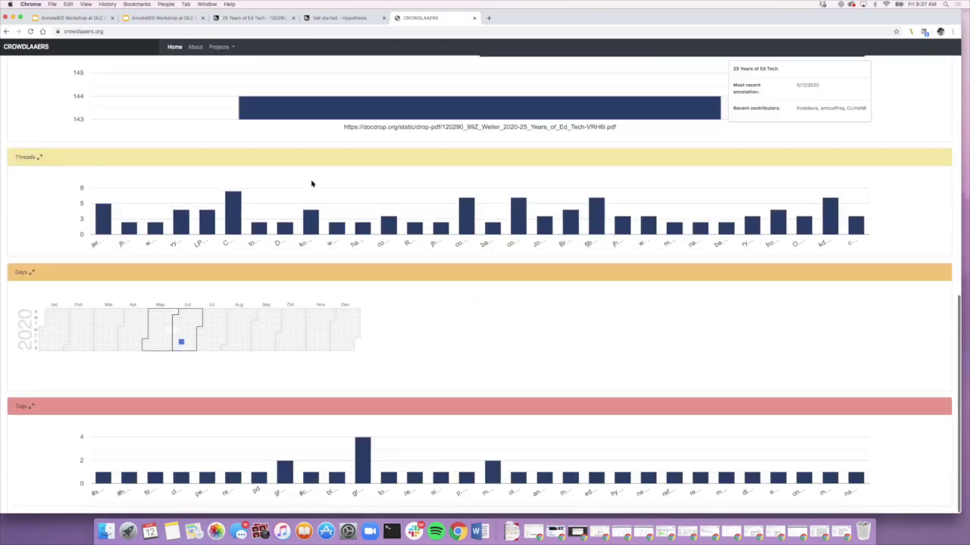
mouse_move(363, 467)
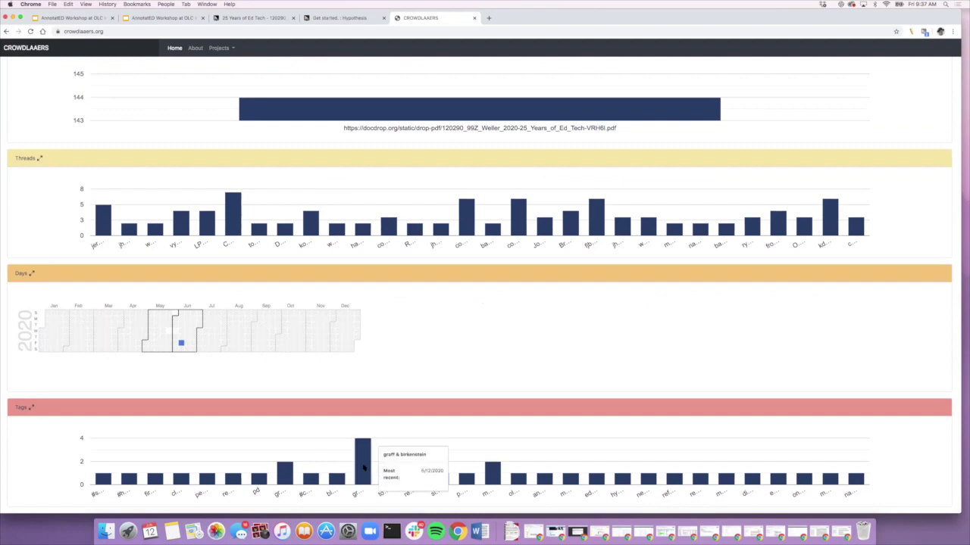
click(364, 467)
scroll(336, 372, up, 10)
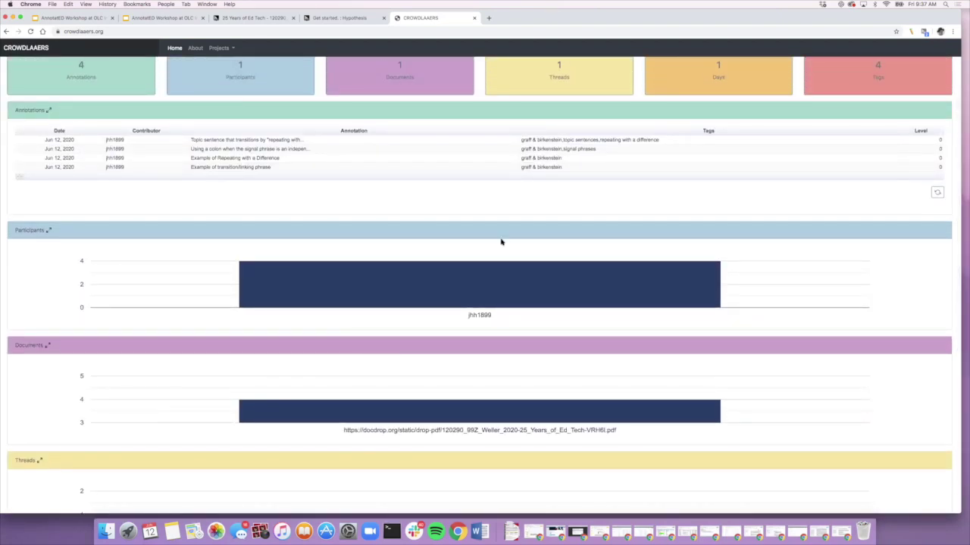
mouse_move(444, 298)
scroll(445, 298, down, 3)
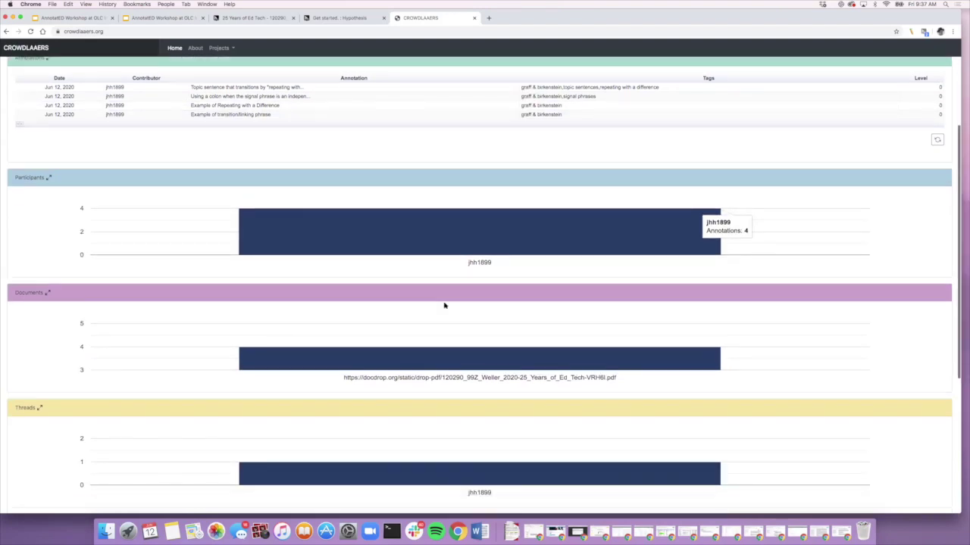
click(434, 330)
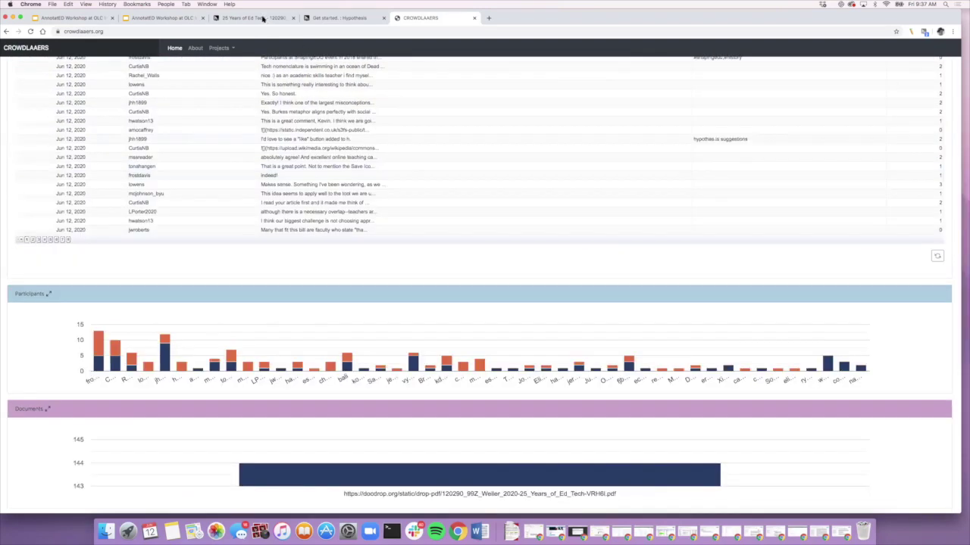
click(263, 18)
scroll(415, 236, down, 3)
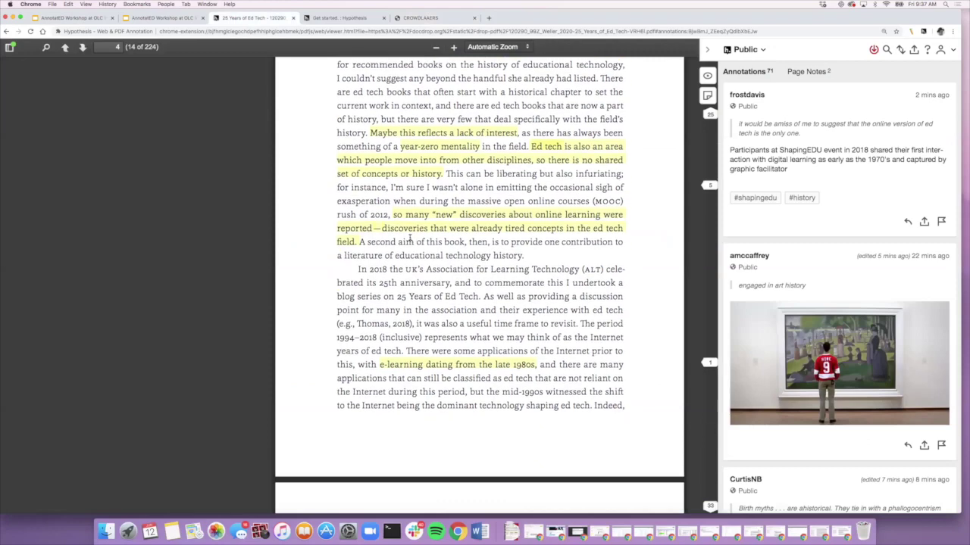
Step: Load the newly posted annotations and search the sidebar for 'graff'
click(874, 51)
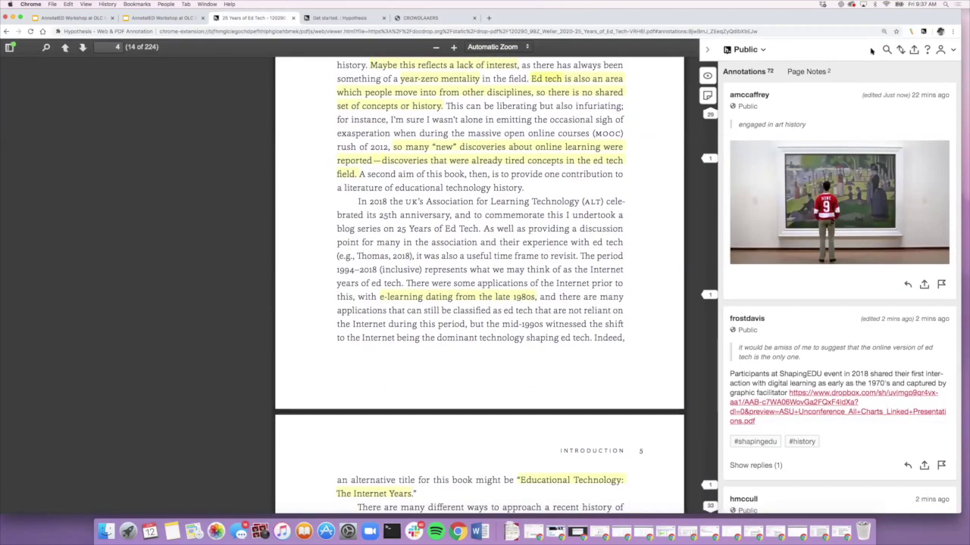
scroll(833, 189, down, 1)
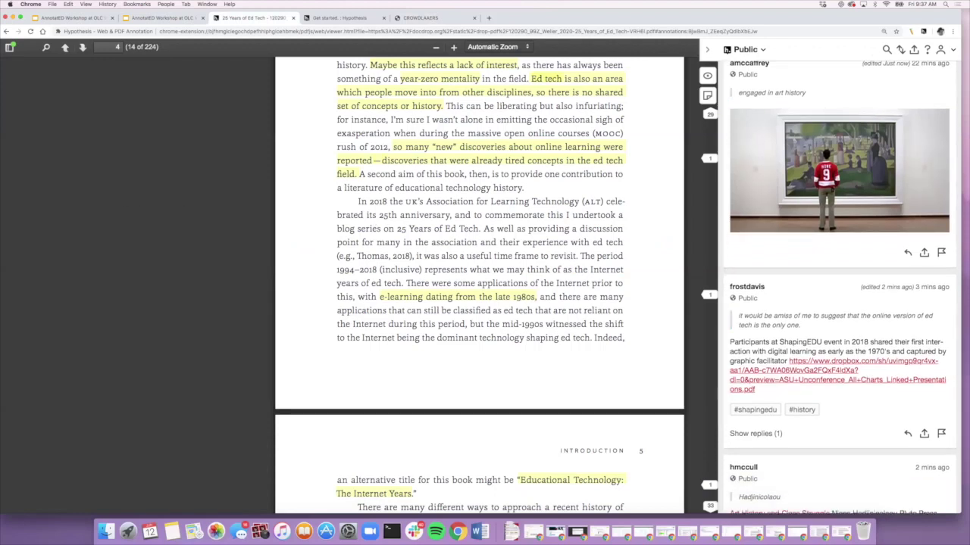
click(886, 49)
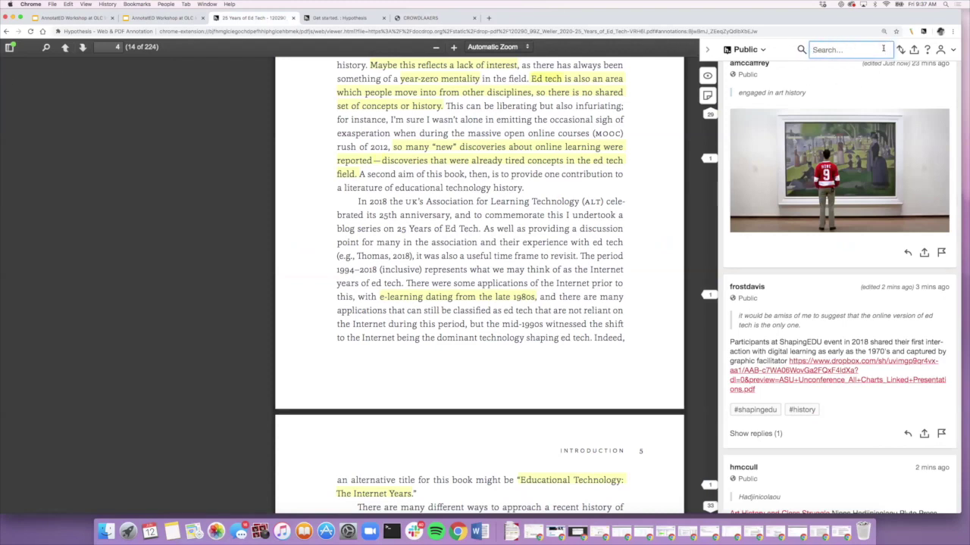
text(graff)
key(Return)
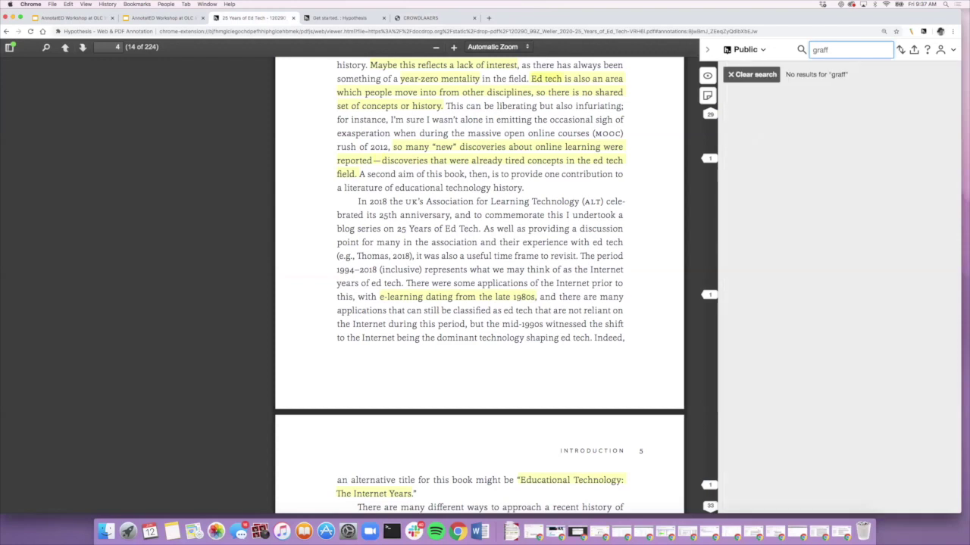
Step: Filter the annotations by an annotator's username, correcting its misspelling
double_click(822, 49)
click(828, 50)
key(BackSpace)
key(BackSpace)
key(BackSpace)
text(ost)
key(Return)
click(828, 49)
key(BackSpace)
key(Return)
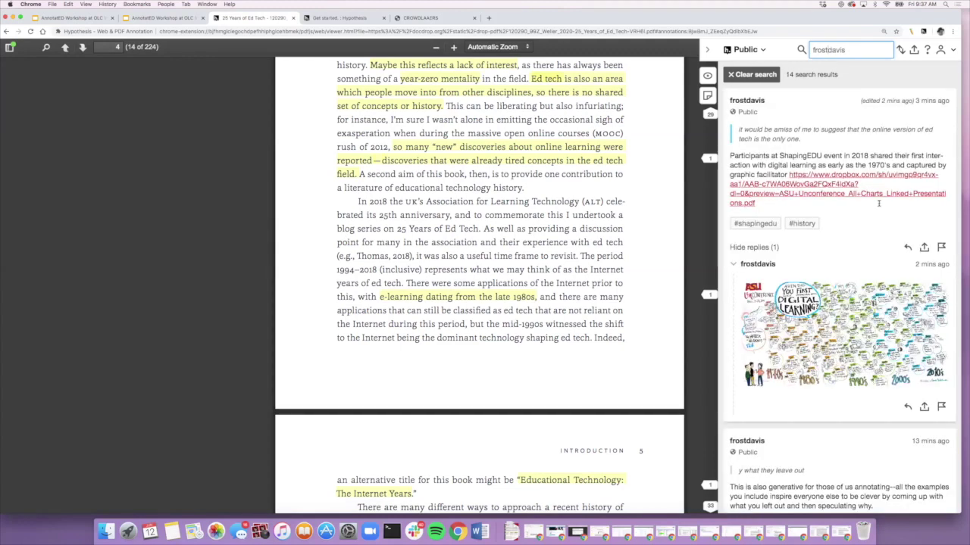
scroll(878, 203, down, 10)
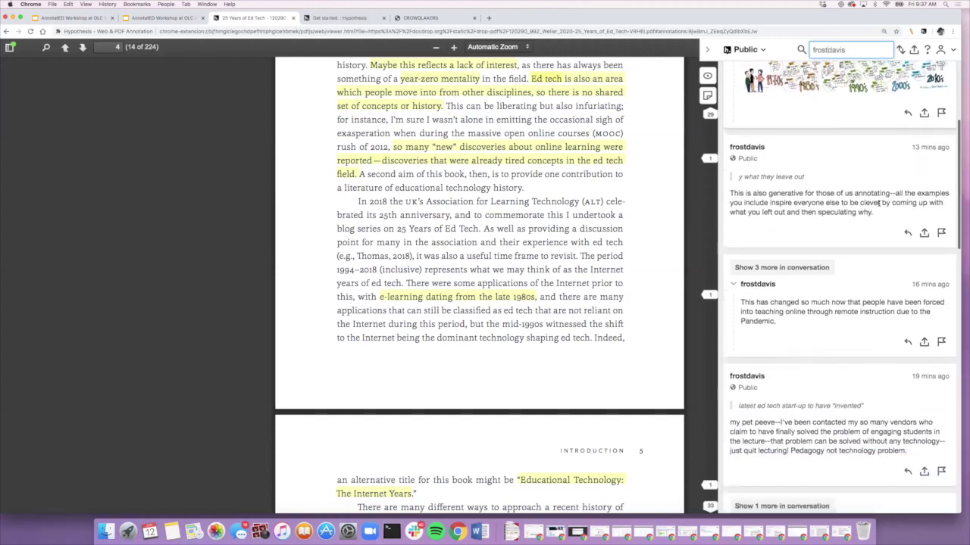
scroll(878, 206, up, 6)
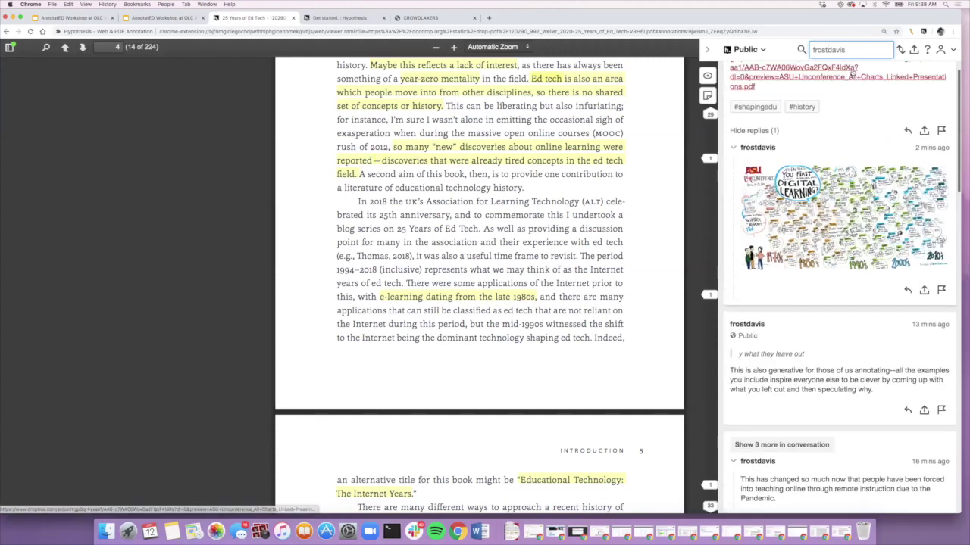
scroll(851, 77, up, 2)
Step: Search for 'amnesia' to narrow the list to 2 annotations, then delete the term
double_click(839, 50)
text(a)
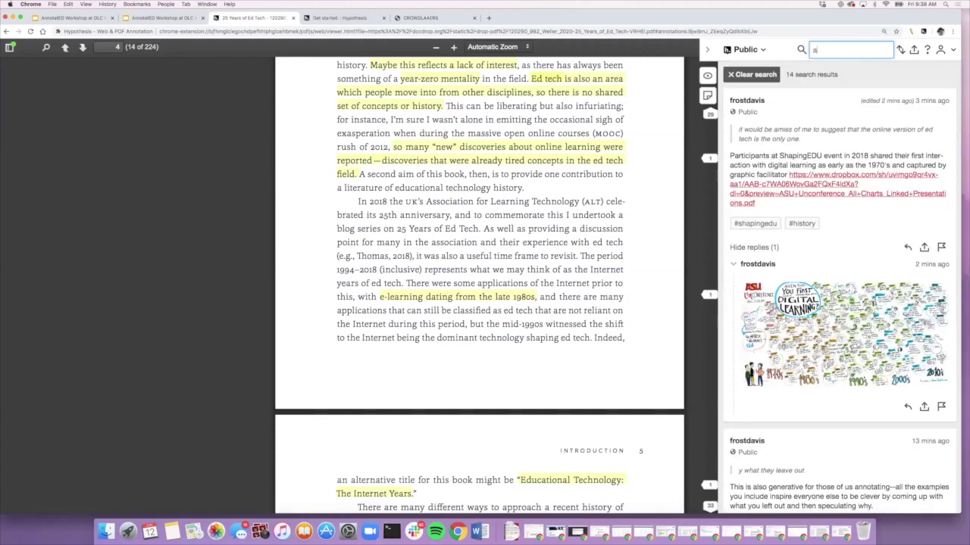
text(mnesia)
key(Return)
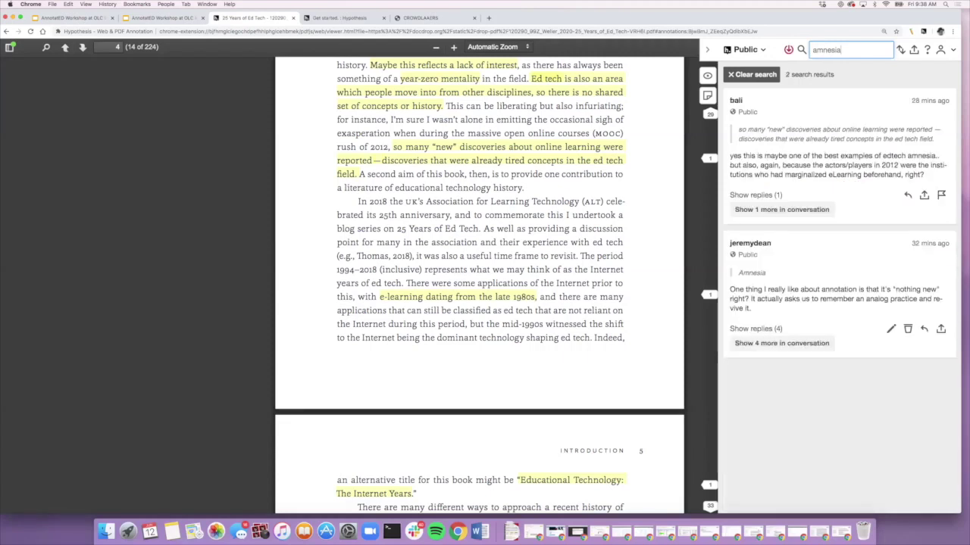
click(788, 50)
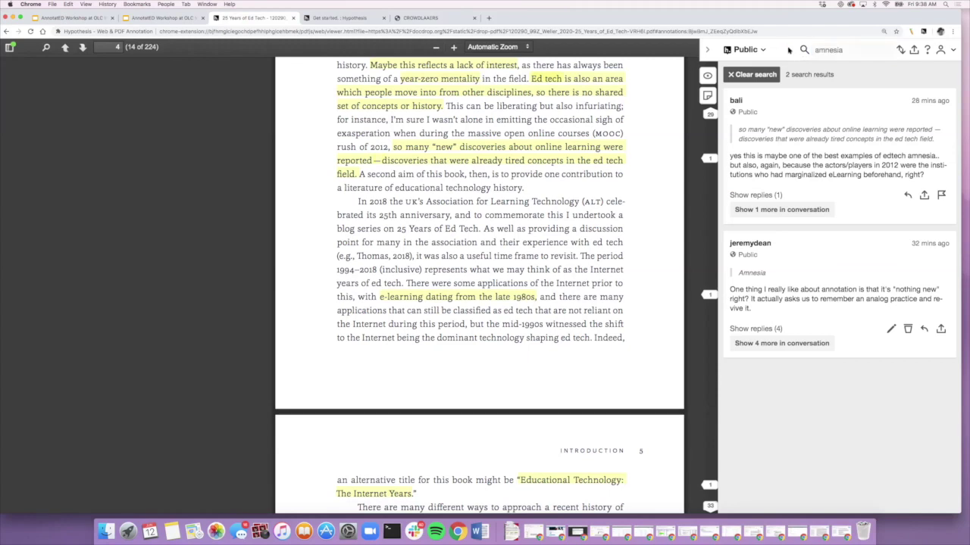
click(825, 50)
double_click(852, 49)
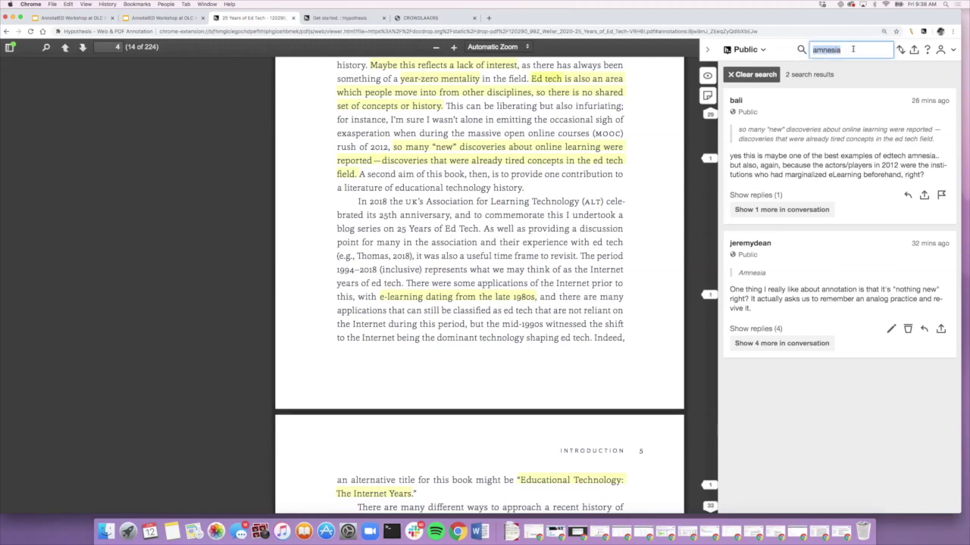
key(BackSpace)
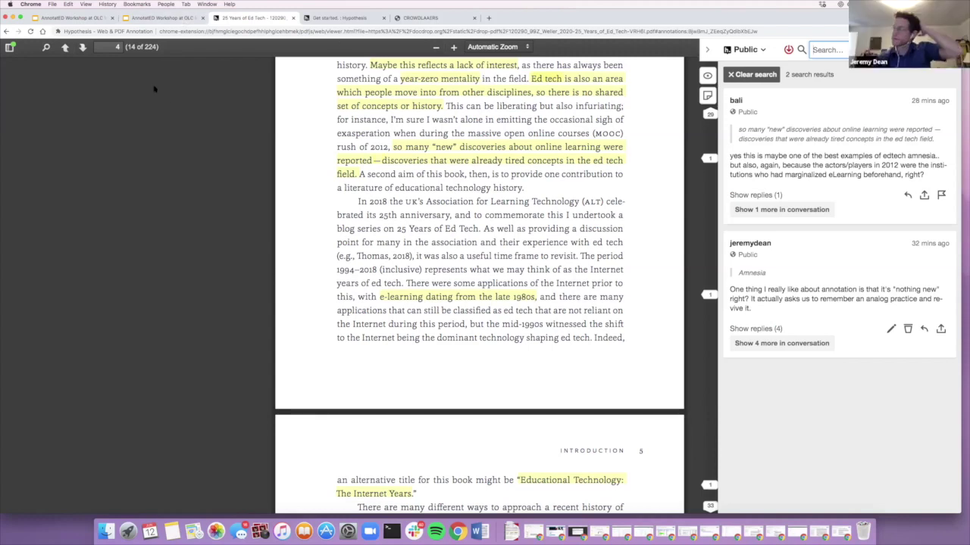
Step: Clear the amnesia filter, filter by the annotator's username, then clear that filter
click(756, 75)
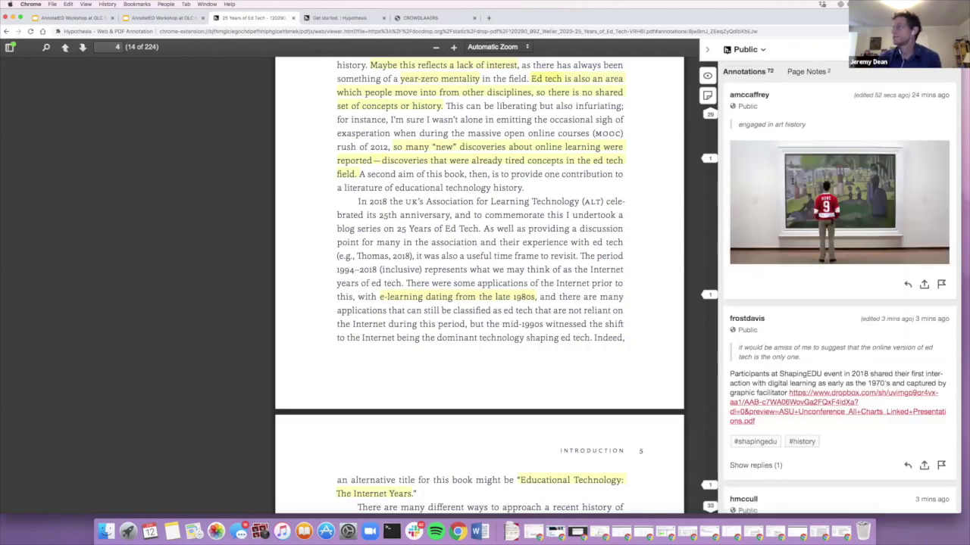
scroll(815, 275, down, 5)
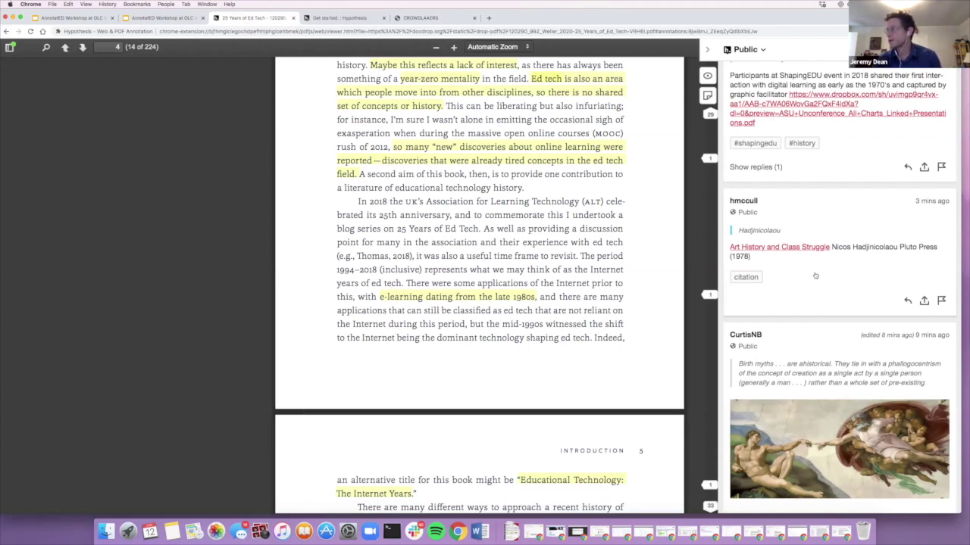
scroll(815, 276, up, 5)
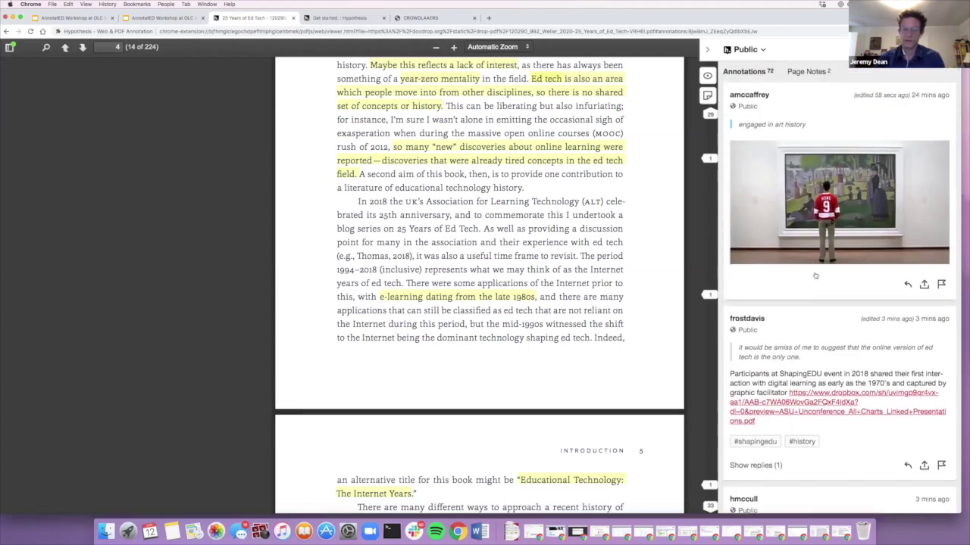
click(815, 49)
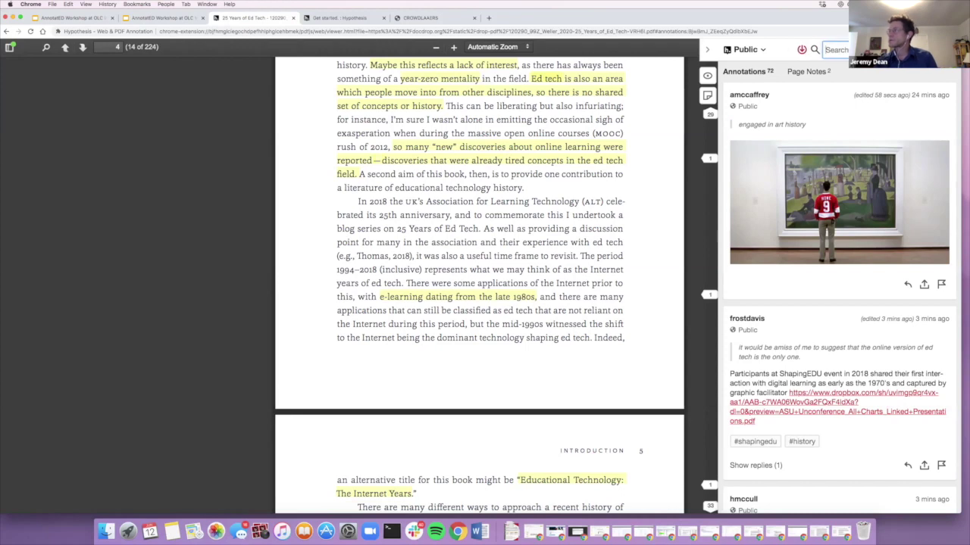
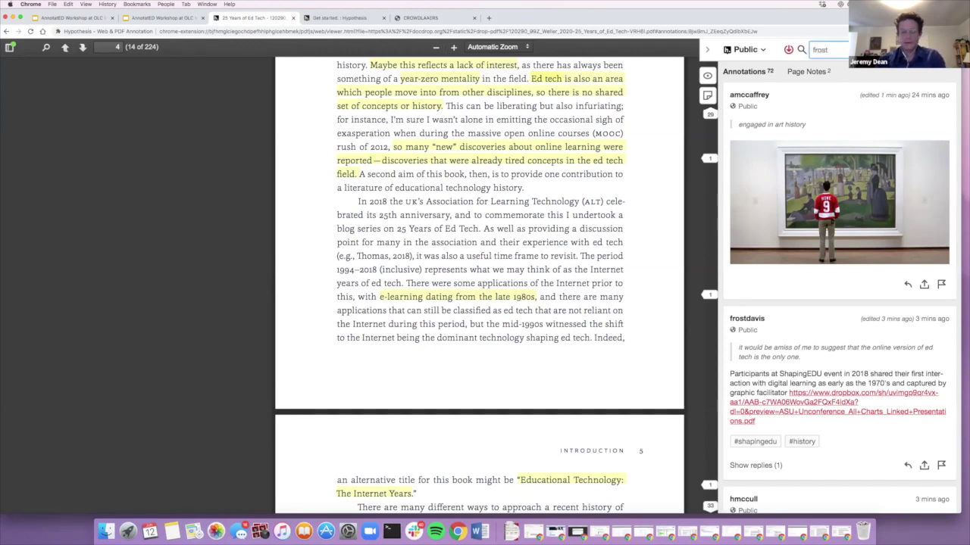
key(Return)
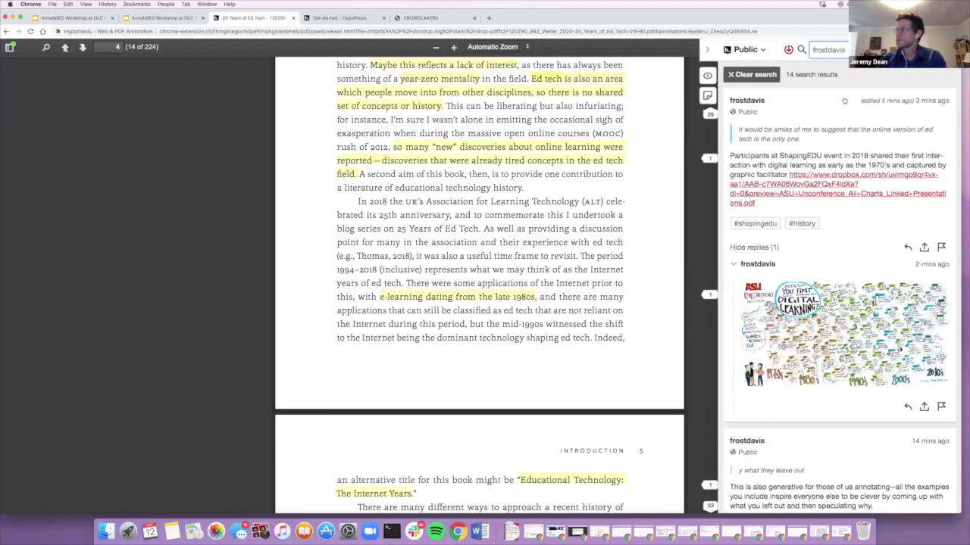
click(755, 75)
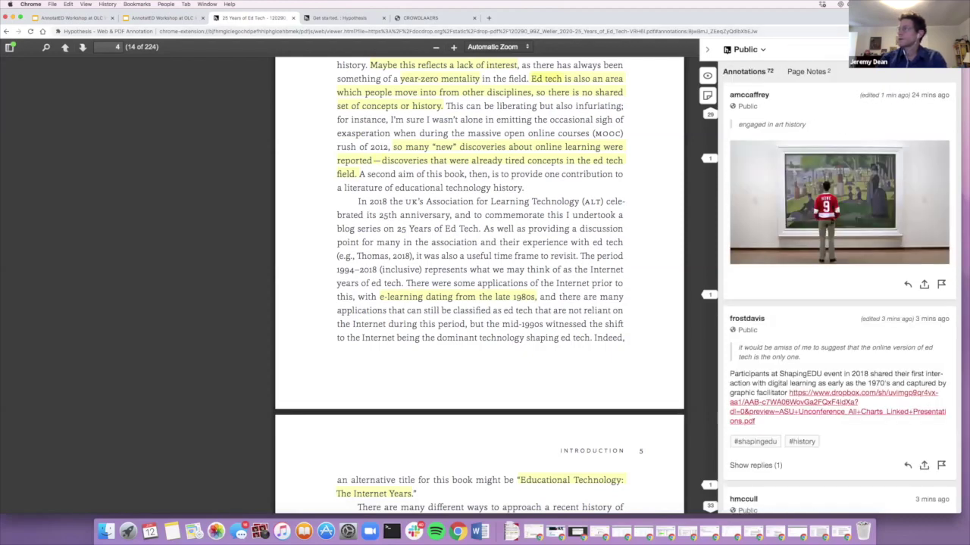
Step: Search the annotations for 'amnesia' again
key(slash)
text(am)
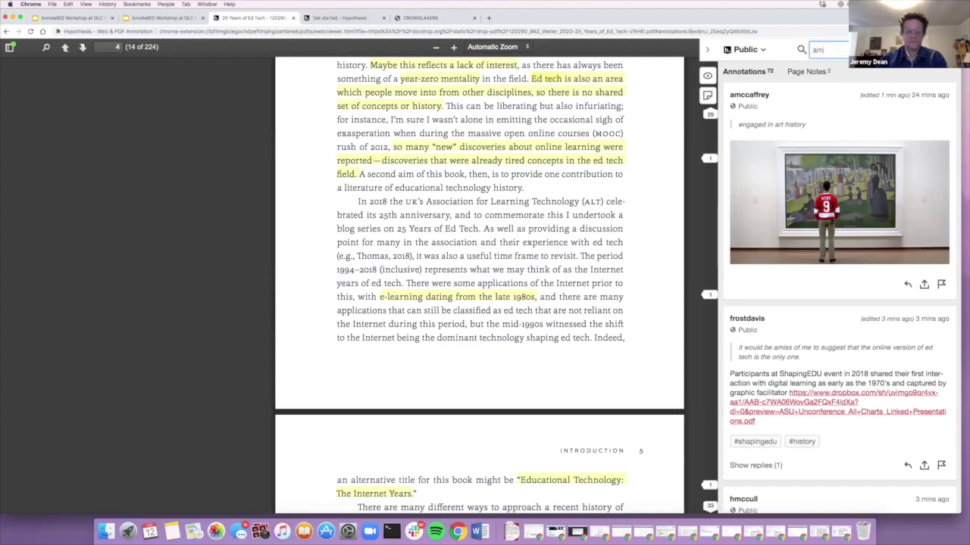
text(nesia)
key(Return)
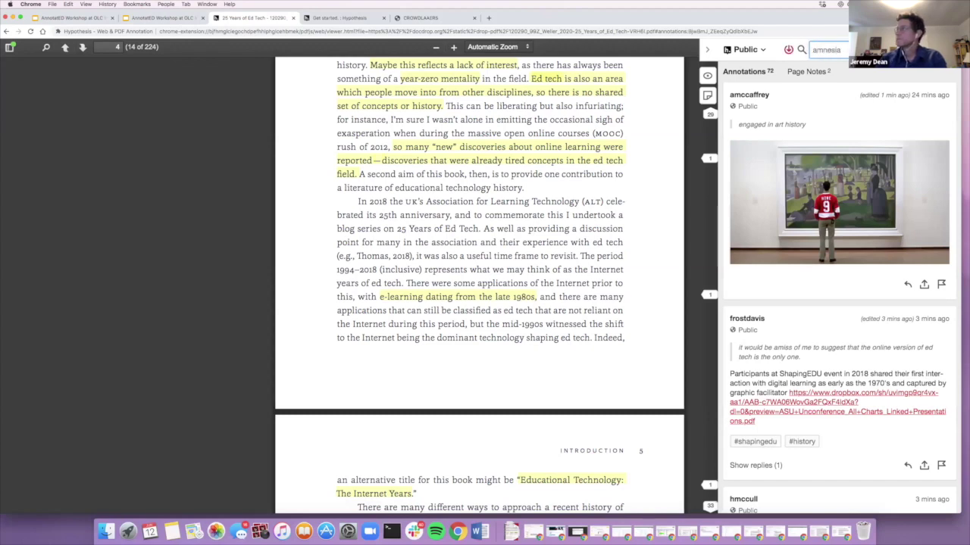